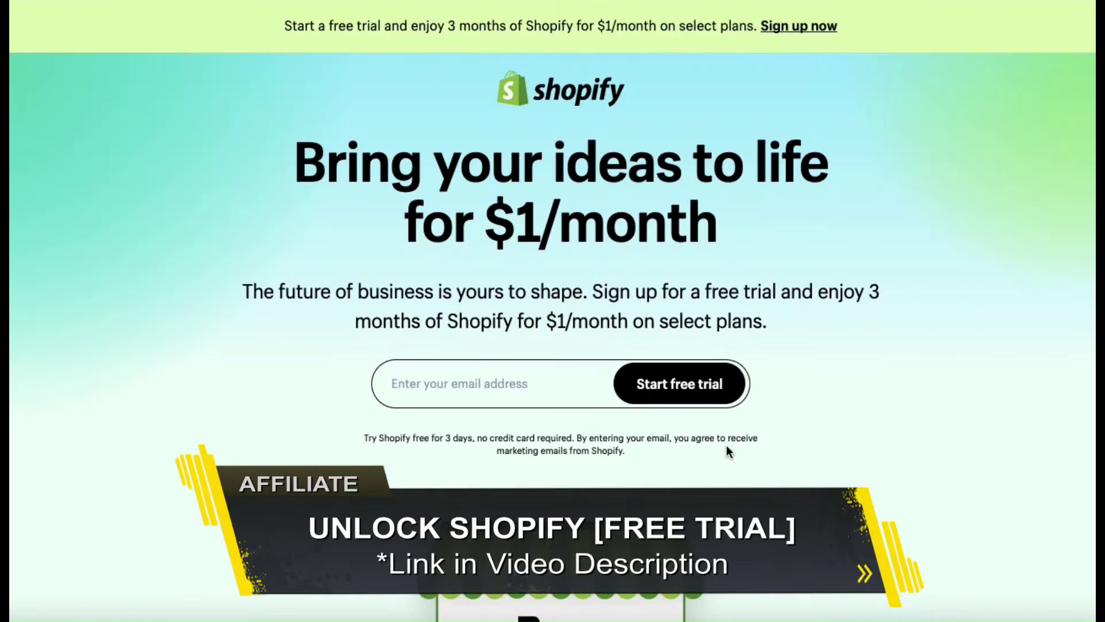
left_click_drag(486, 437, 476, 438)
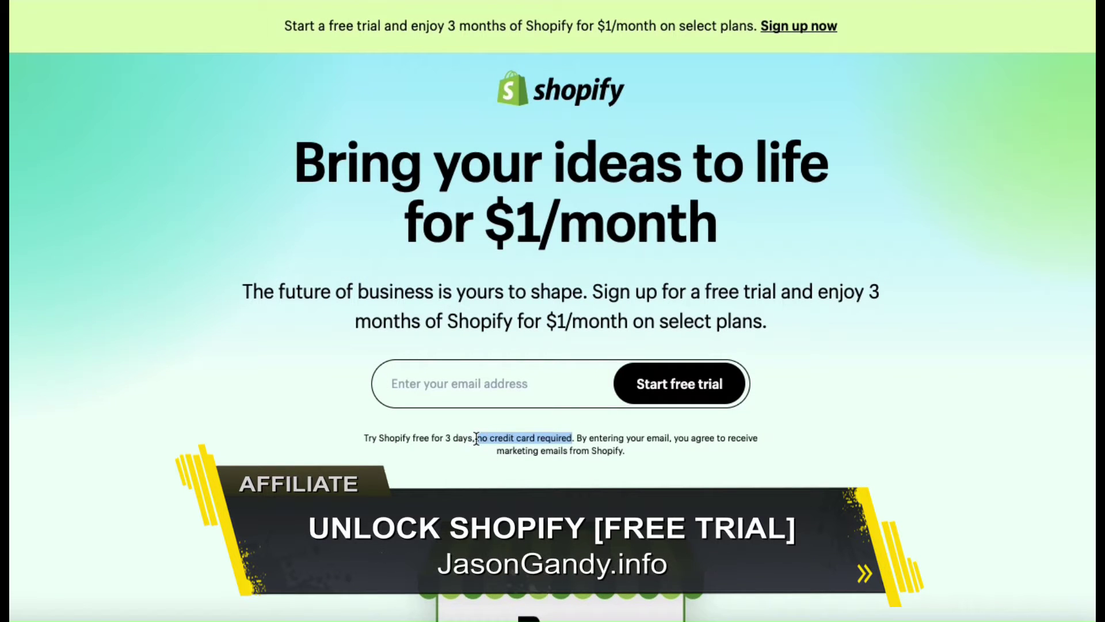
left_click(745, 460)
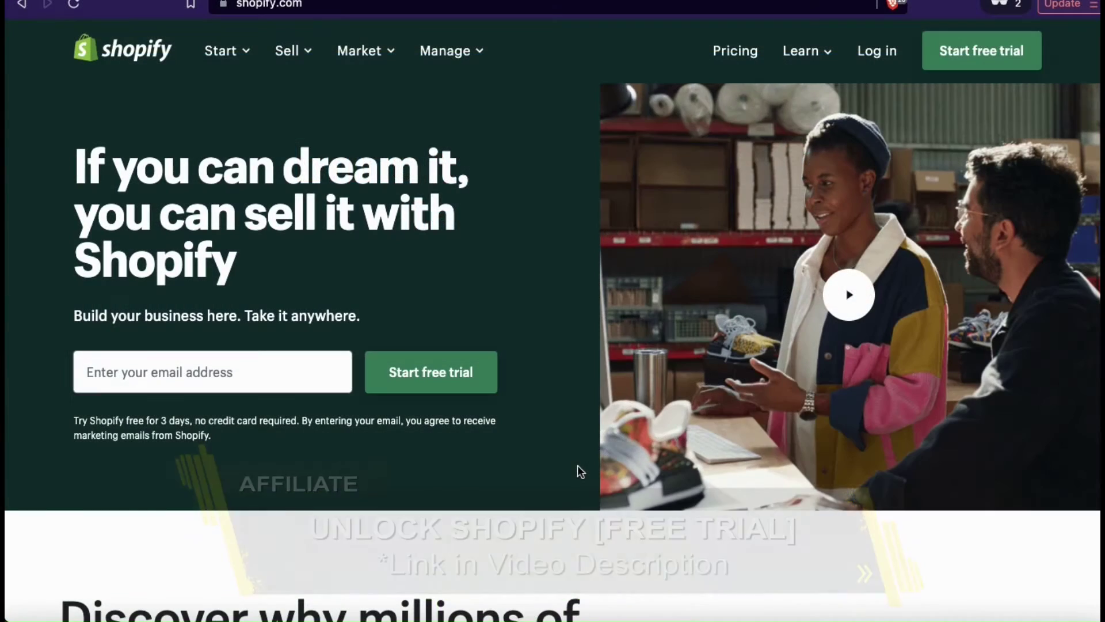
Log in to the store's admin and open the online store's theme management page
left_click(881, 62)
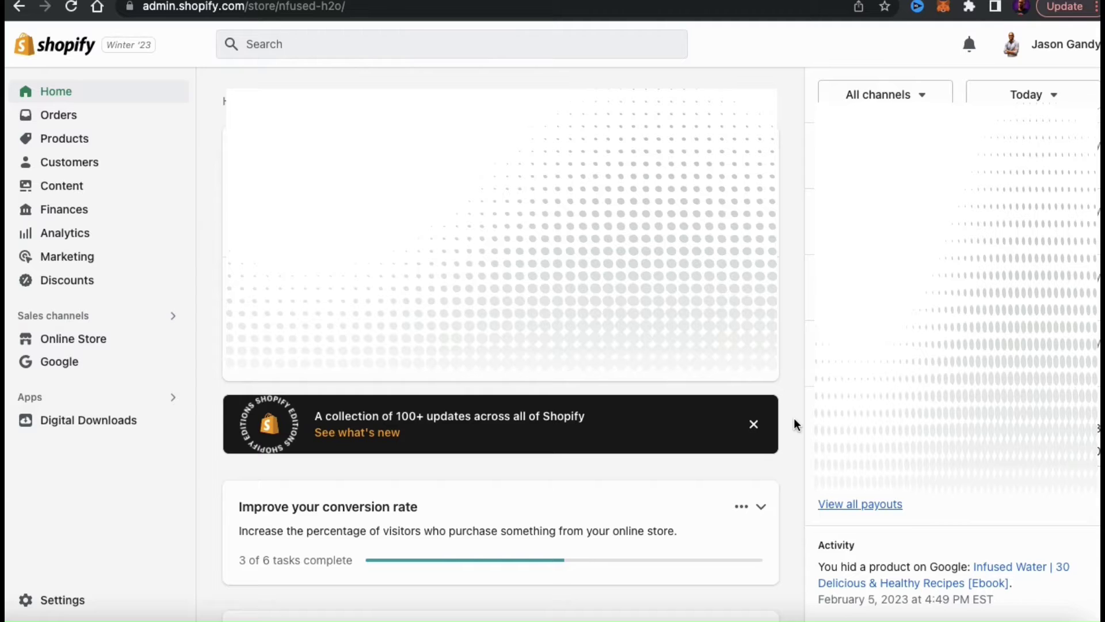
left_click(86, 351)
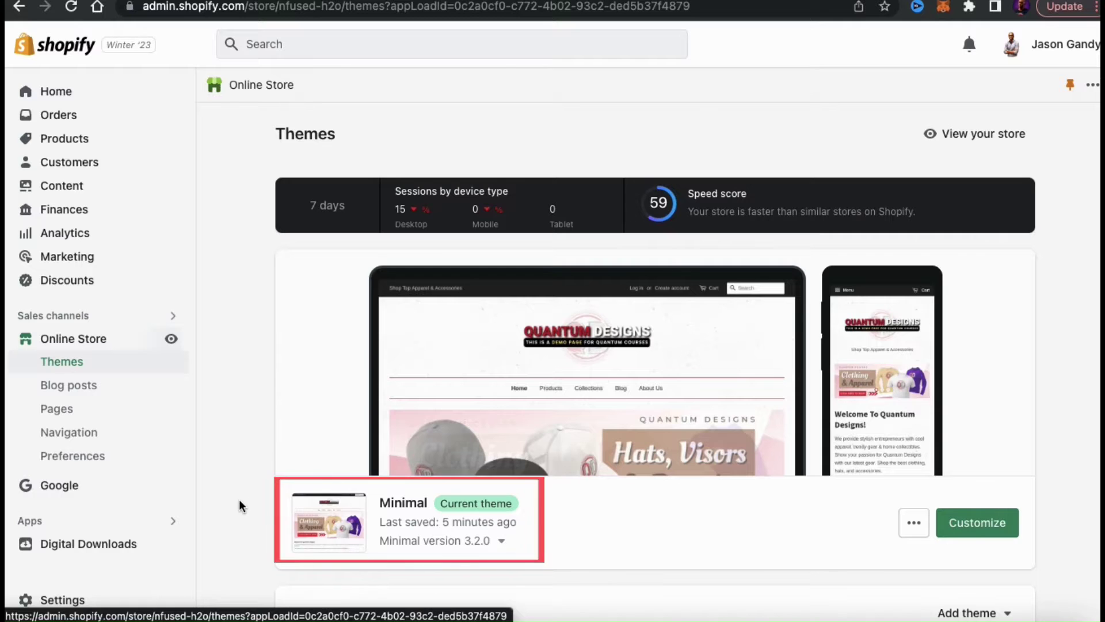
View the live storefront and look through its home page from the banner to the product collections
left_click(963, 138)
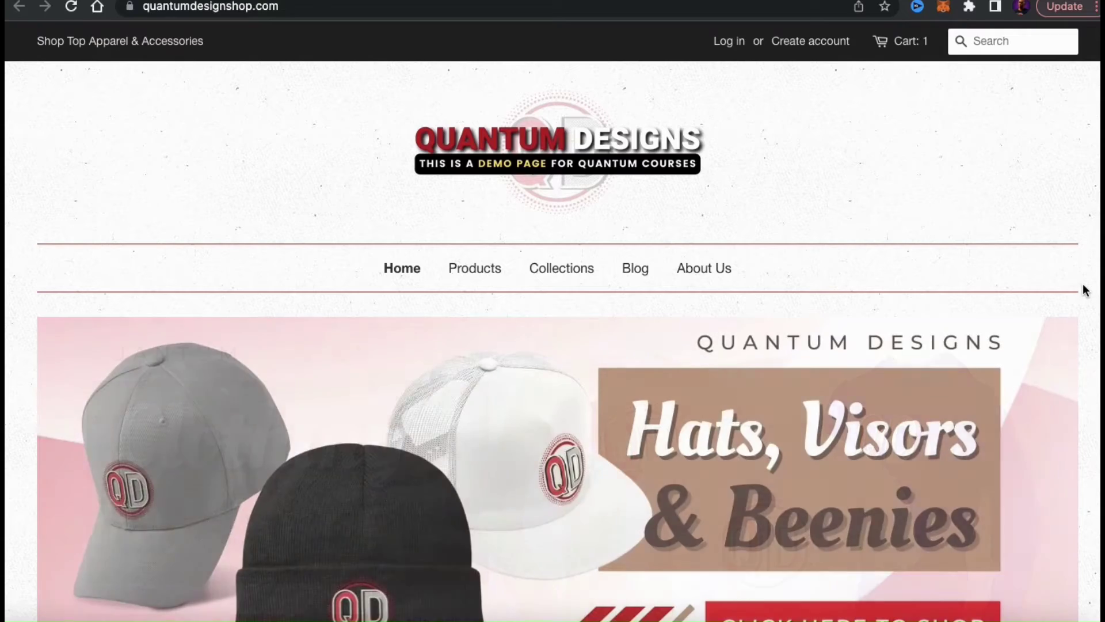
scroll(1083, 283, "down", 3)
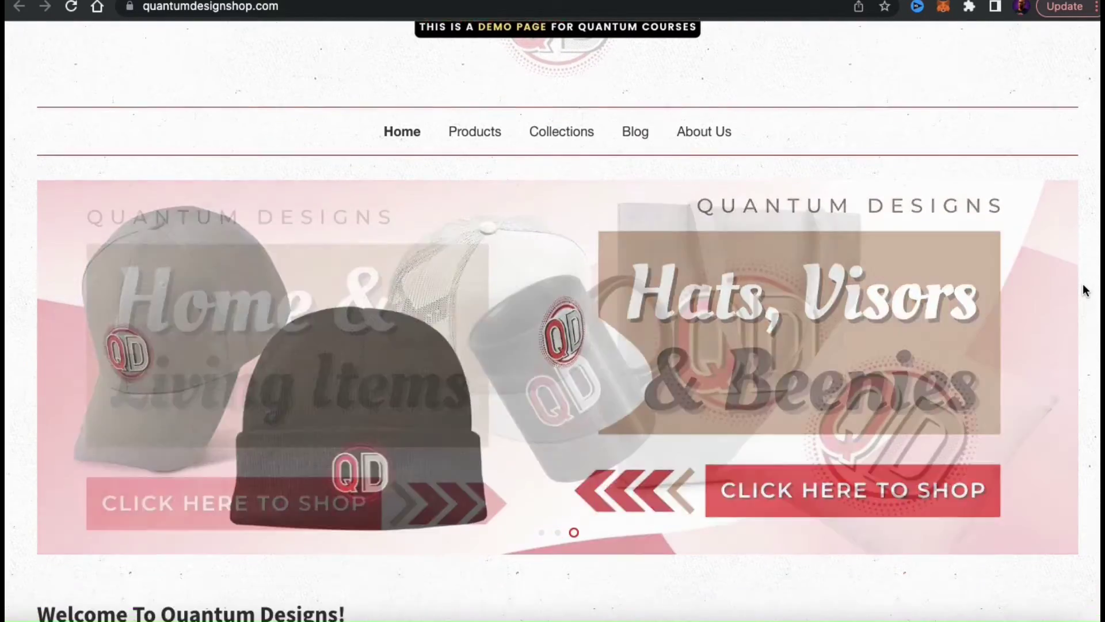
scroll(1085, 289, "down", 9)
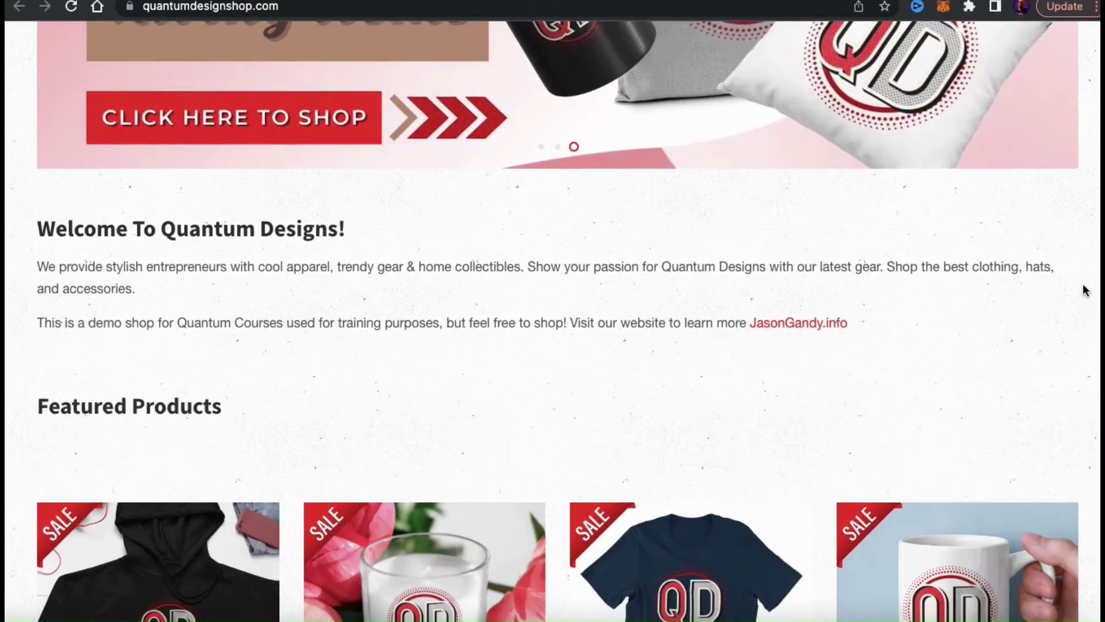
scroll(1085, 289, "down", 7)
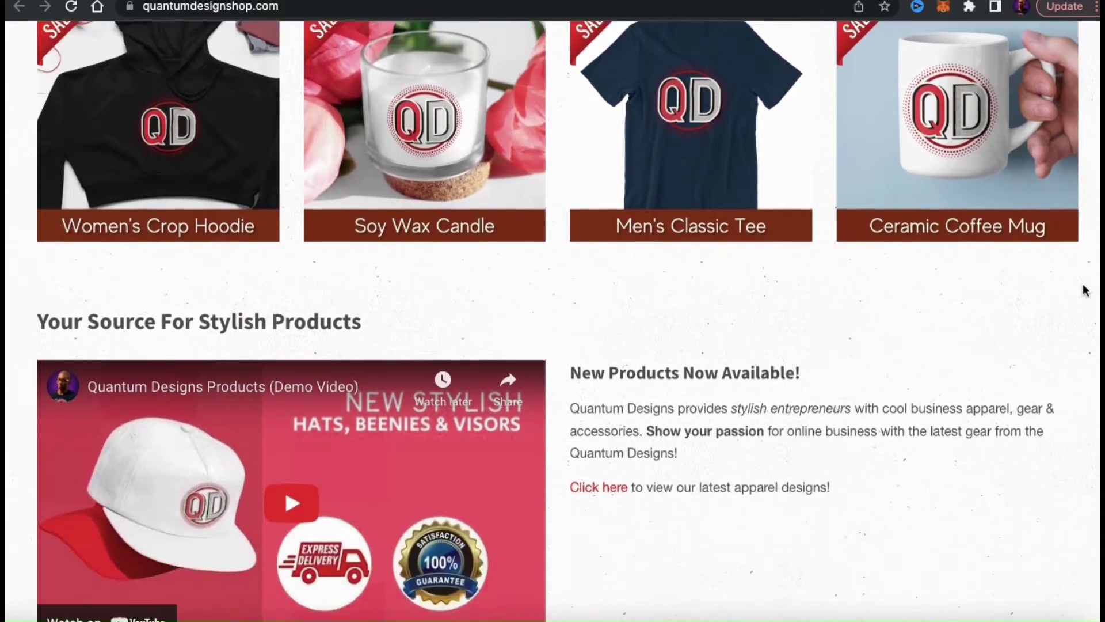
scroll(1085, 290, "down", 8)
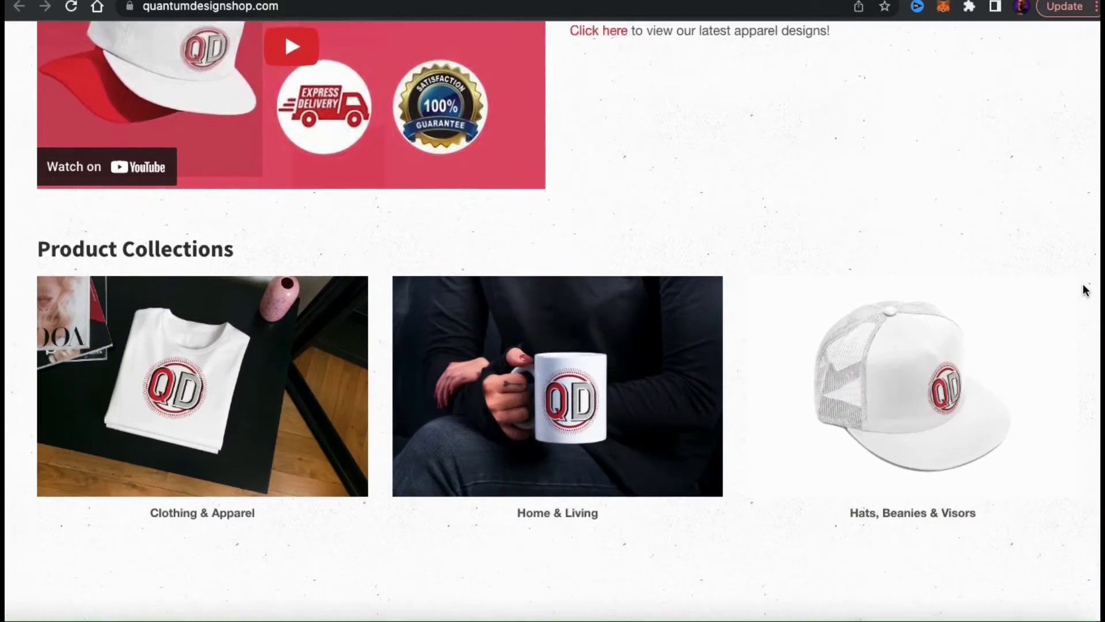
scroll(1082, 283, "down", 3)
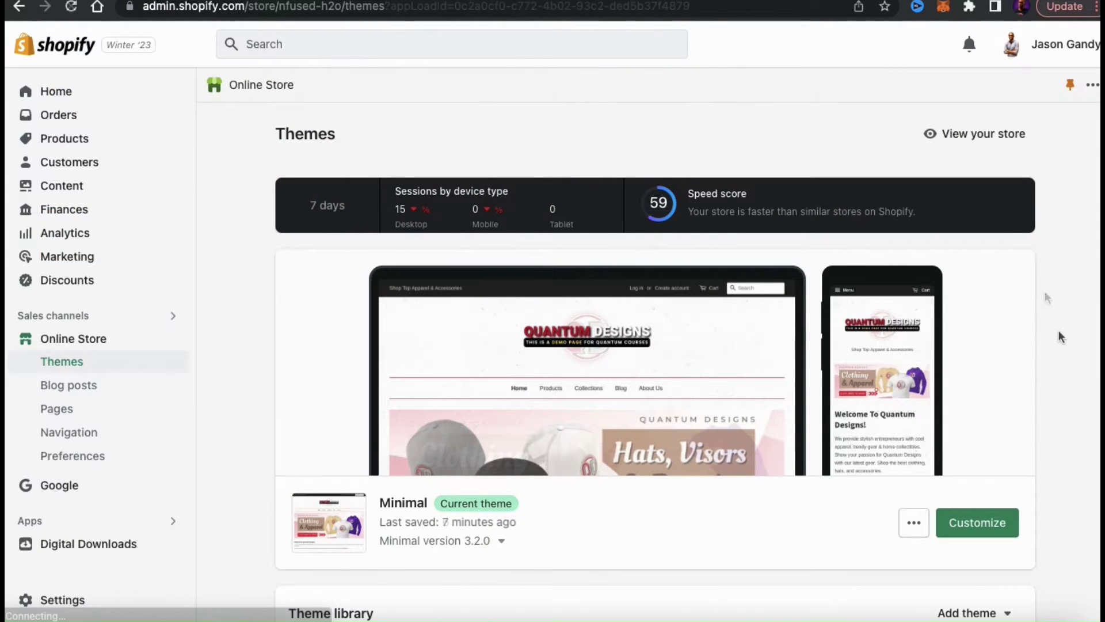
Examine the themes in the store's theme library and the popular free themes offered below it
scroll(1059, 330, "down", 1)
scroll(1059, 334, "down", 6)
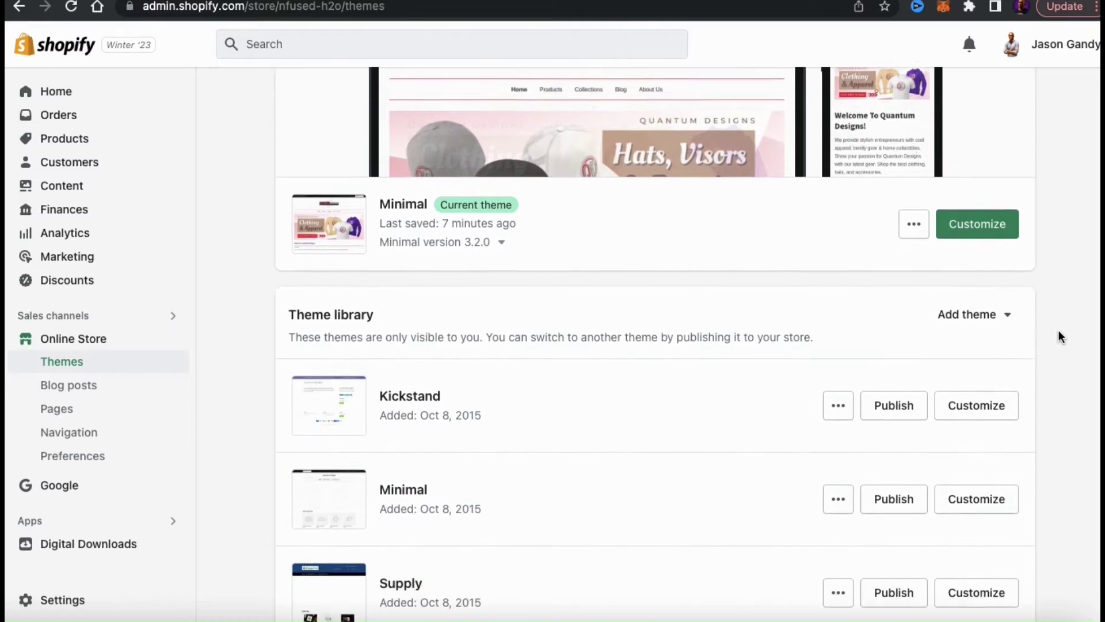
scroll(1061, 337, "down", 2)
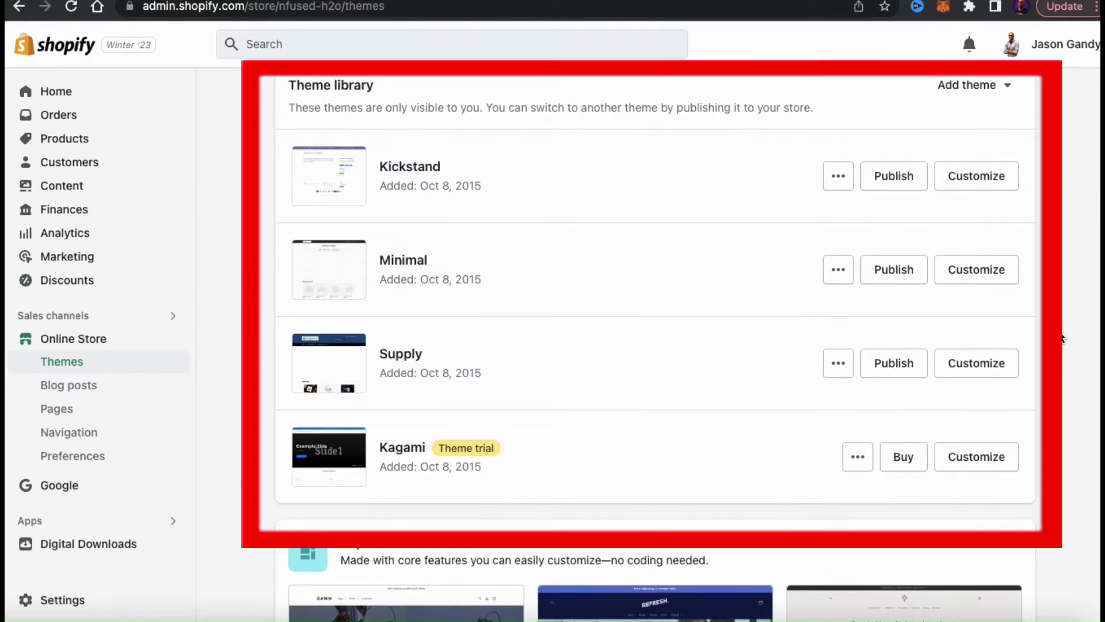
scroll(1062, 338, "up", 1)
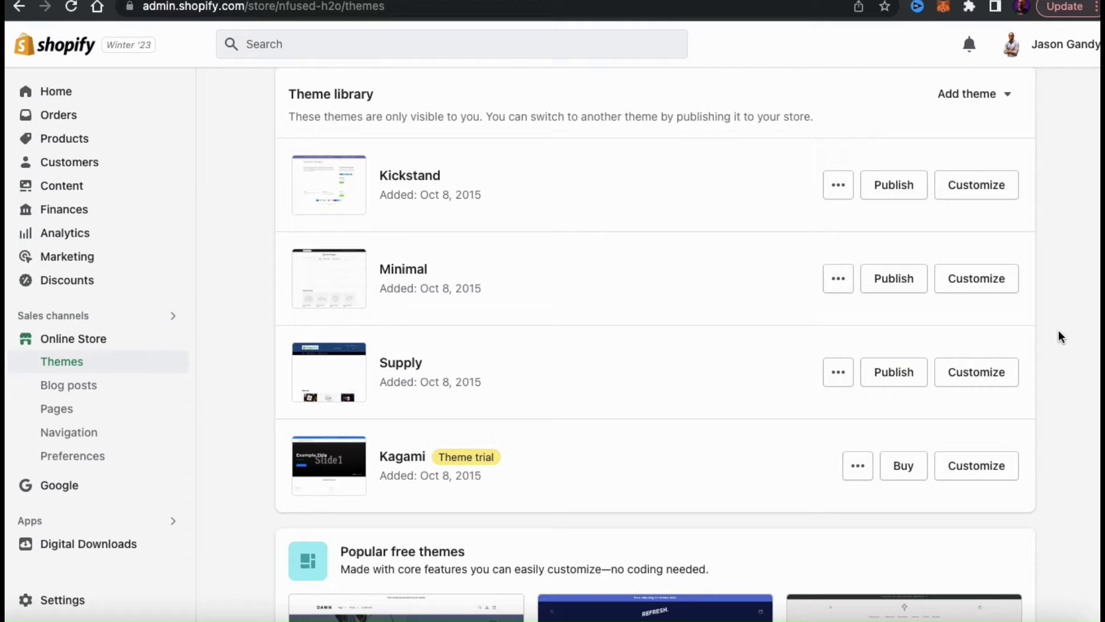
scroll(1059, 333, "down", 5)
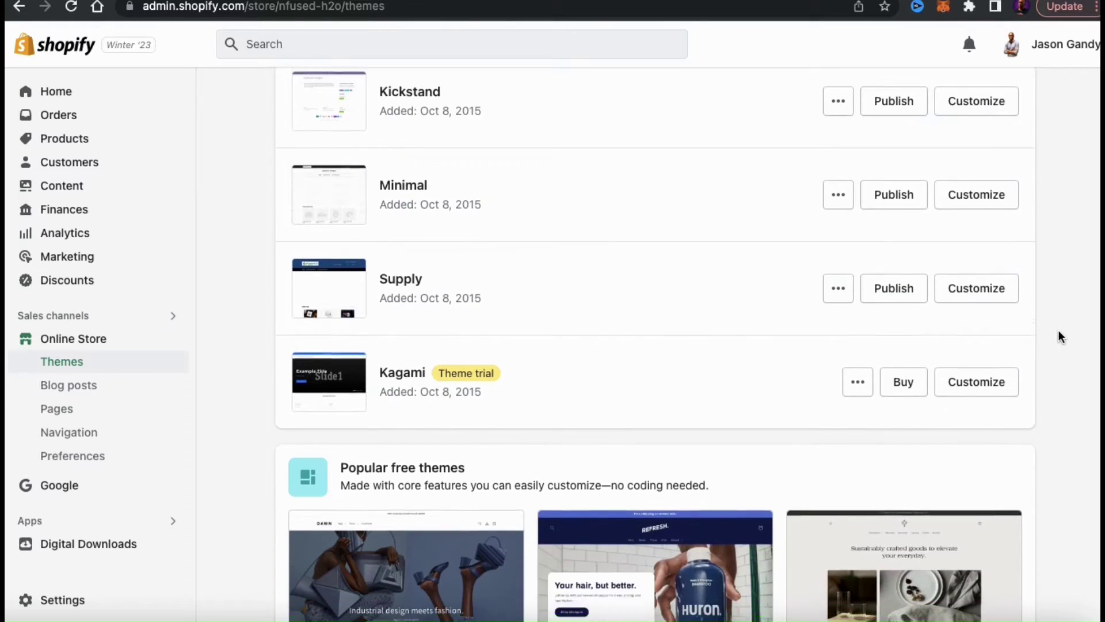
scroll(1061, 337, "down", 3)
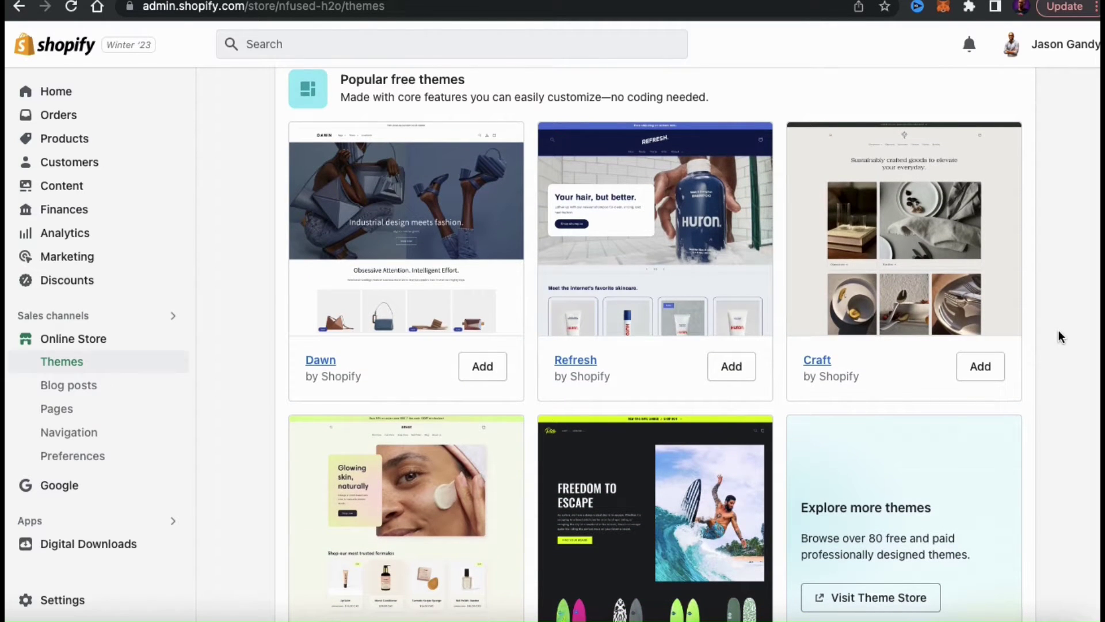
scroll(1060, 334, "down", 2)
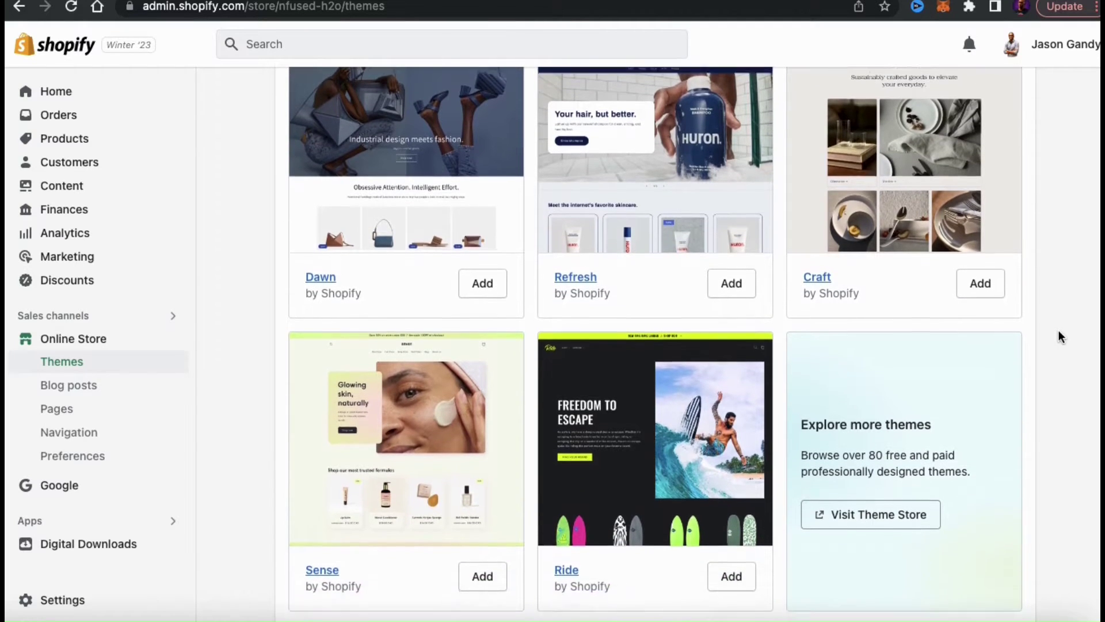
scroll(1058, 333, "up", 1)
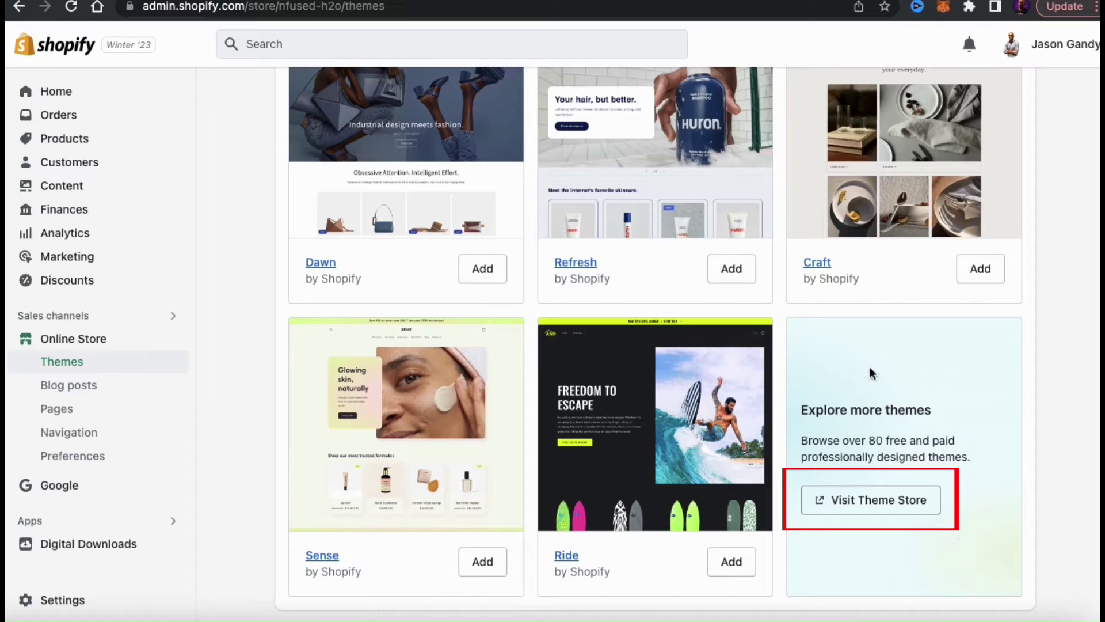
Visit the Shopify Theme Store and browse its full catalogue of themes
left_click(874, 500)
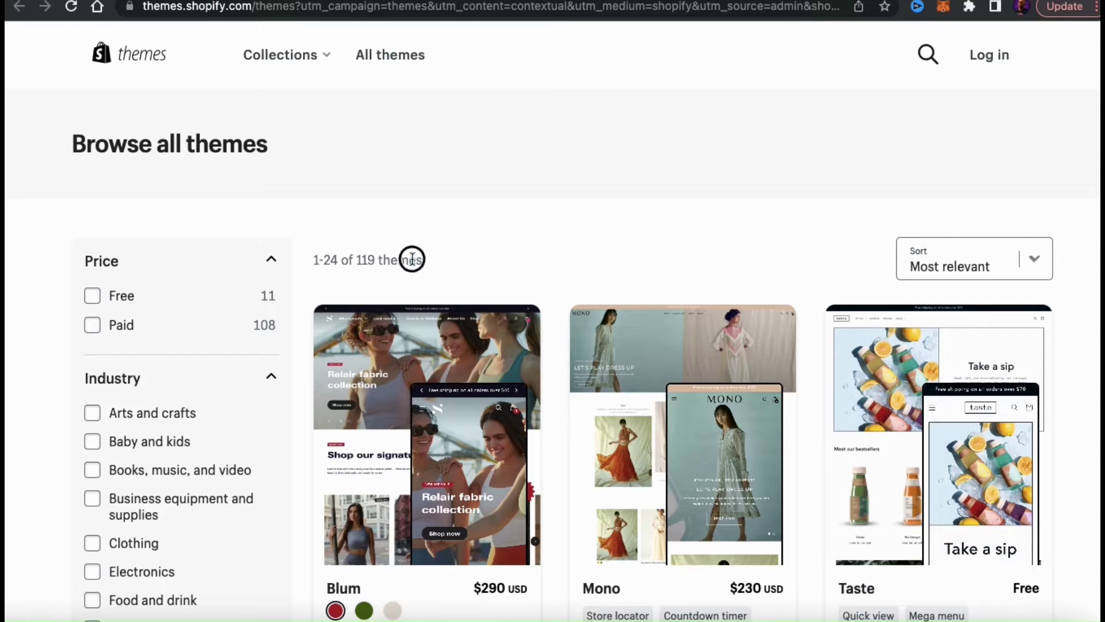
left_click_drag(424, 259, 317, 259)
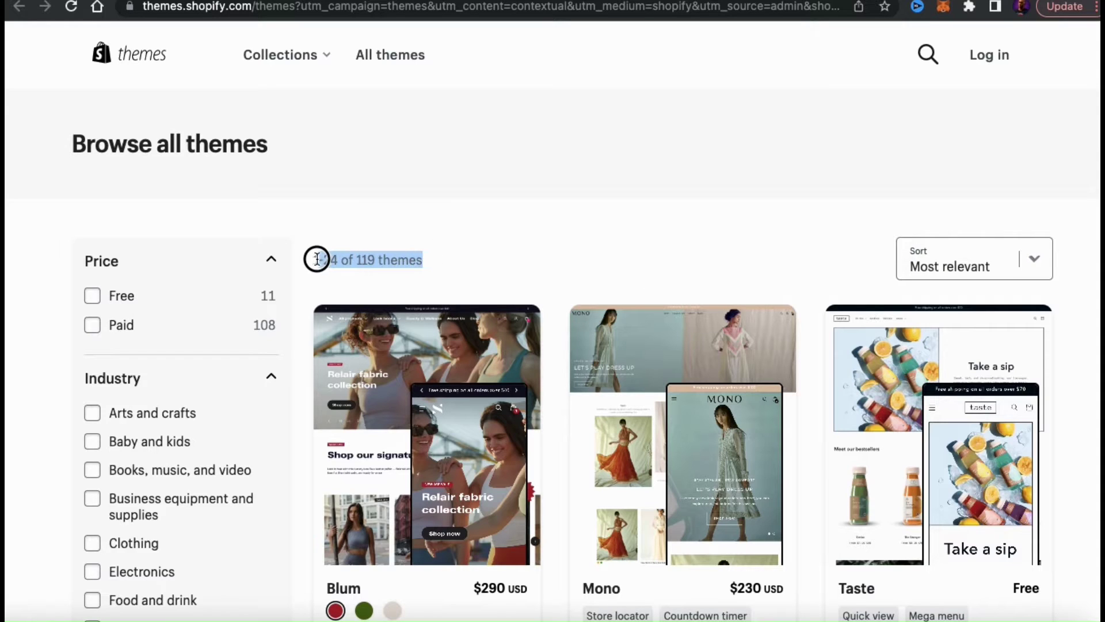
left_click(538, 245)
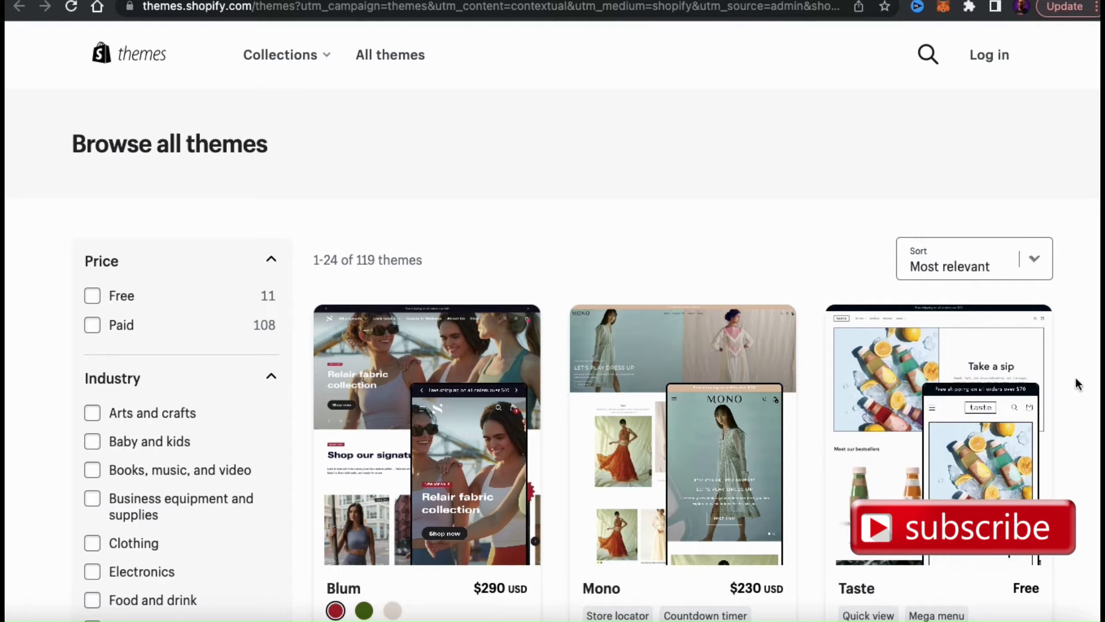
scroll(1076, 380, "down", 9)
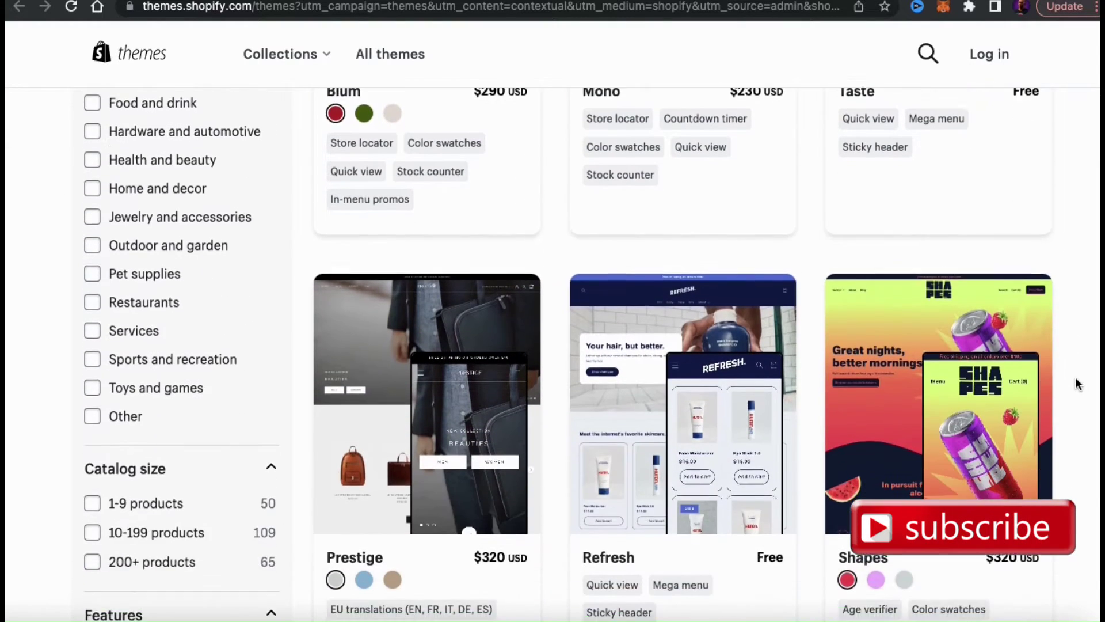
scroll(1076, 381, "down", 6)
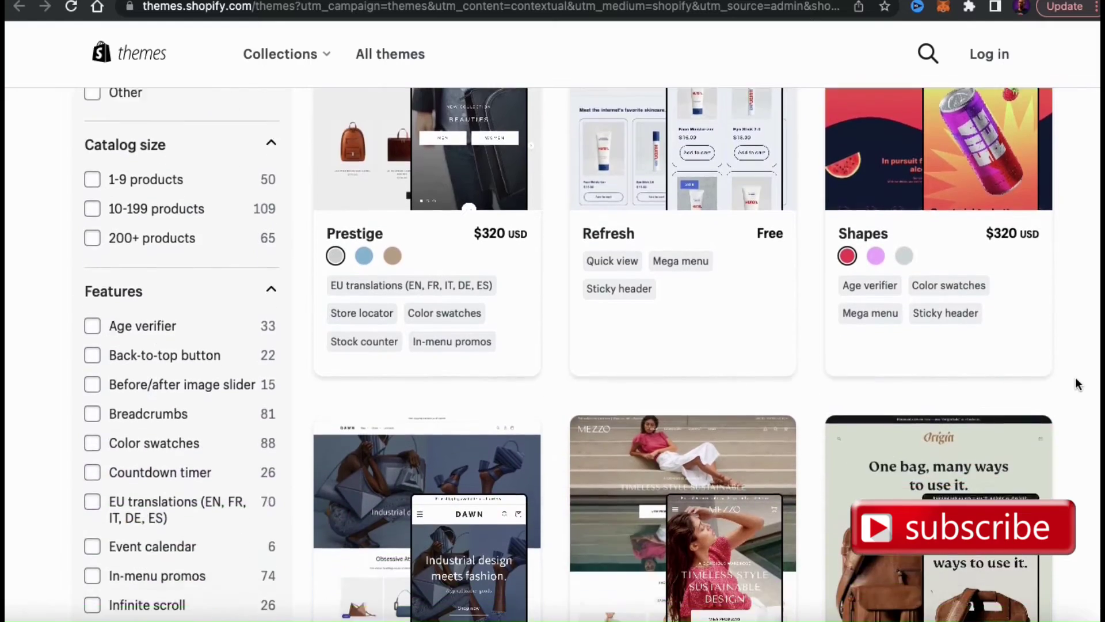
scroll(1076, 380, "down", 4)
scroll(1075, 377, "down", 8)
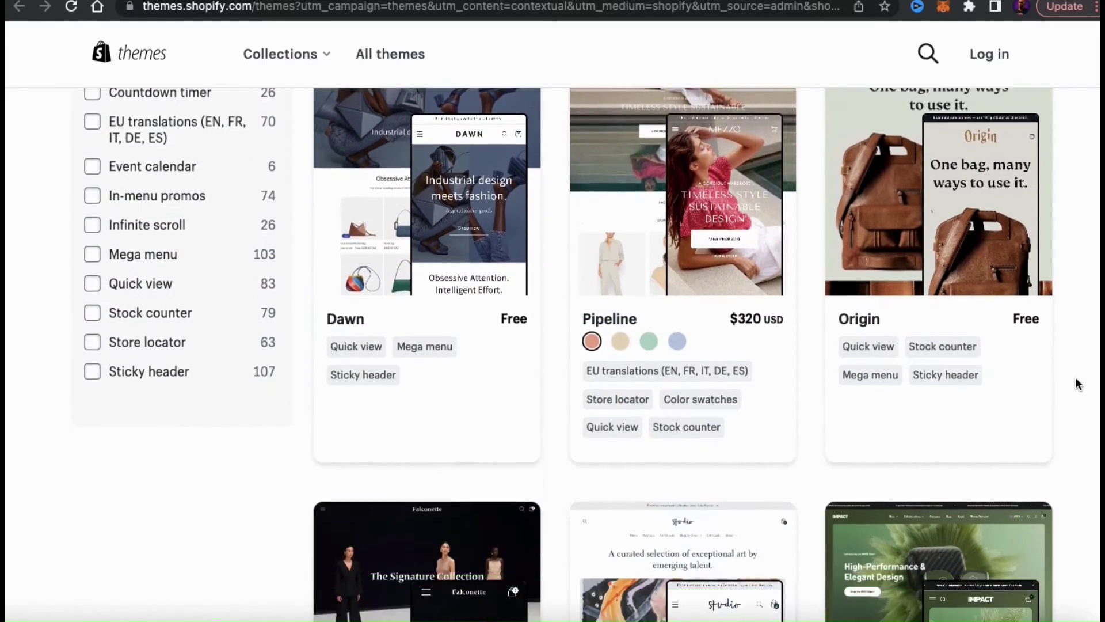
scroll(1076, 378, "down", 6)
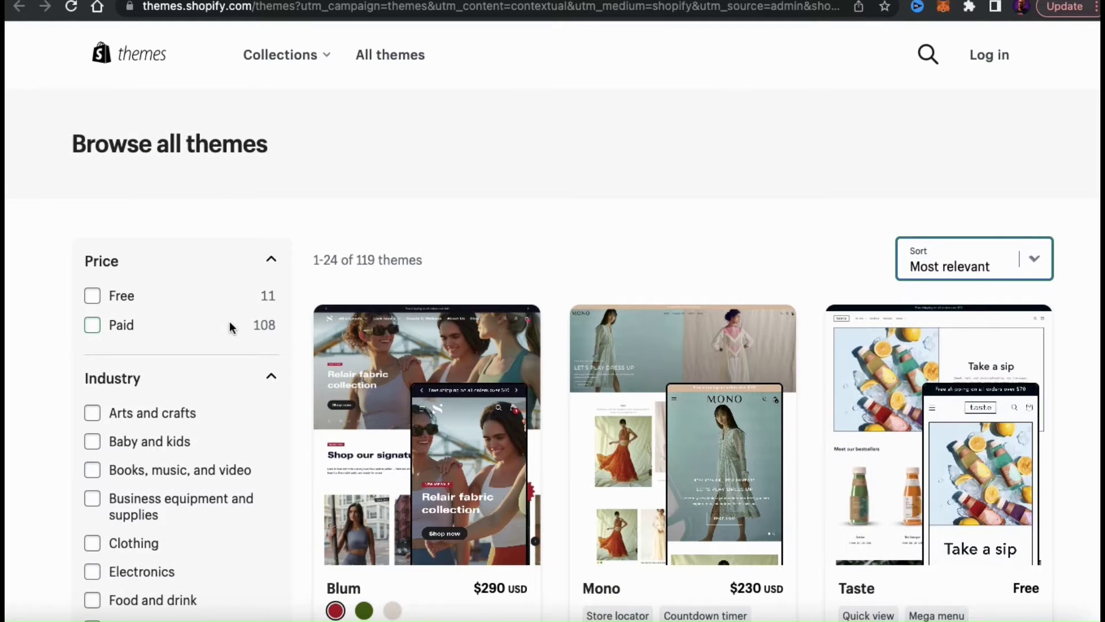
Filter the Theme Store catalogue by price to free themes and look through the matching themes
left_click(92, 297)
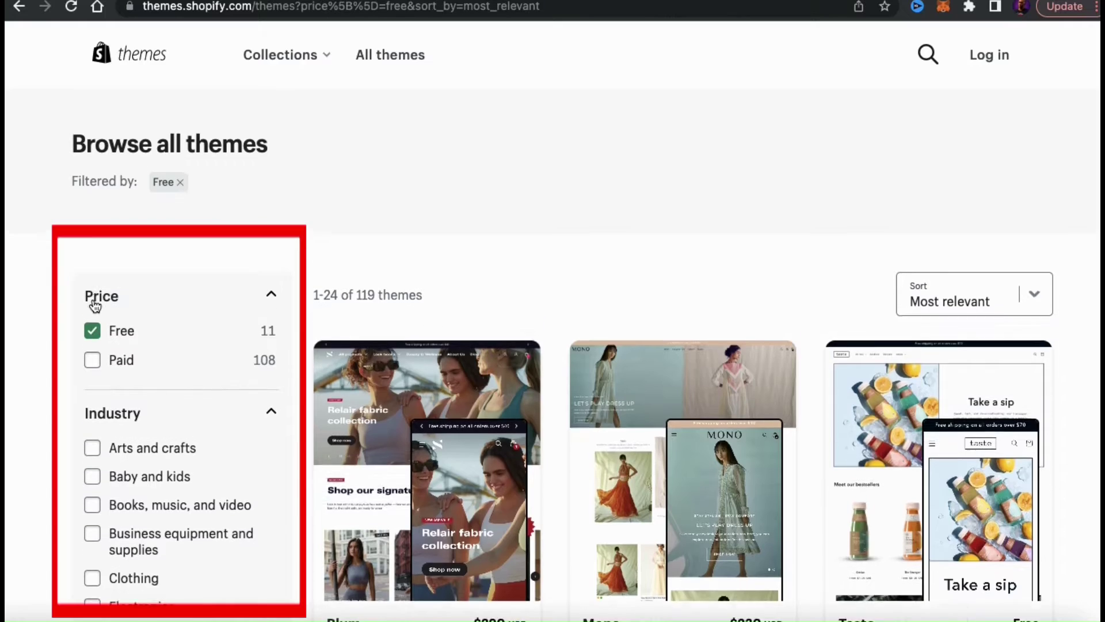
scroll(1072, 379, "down", 4)
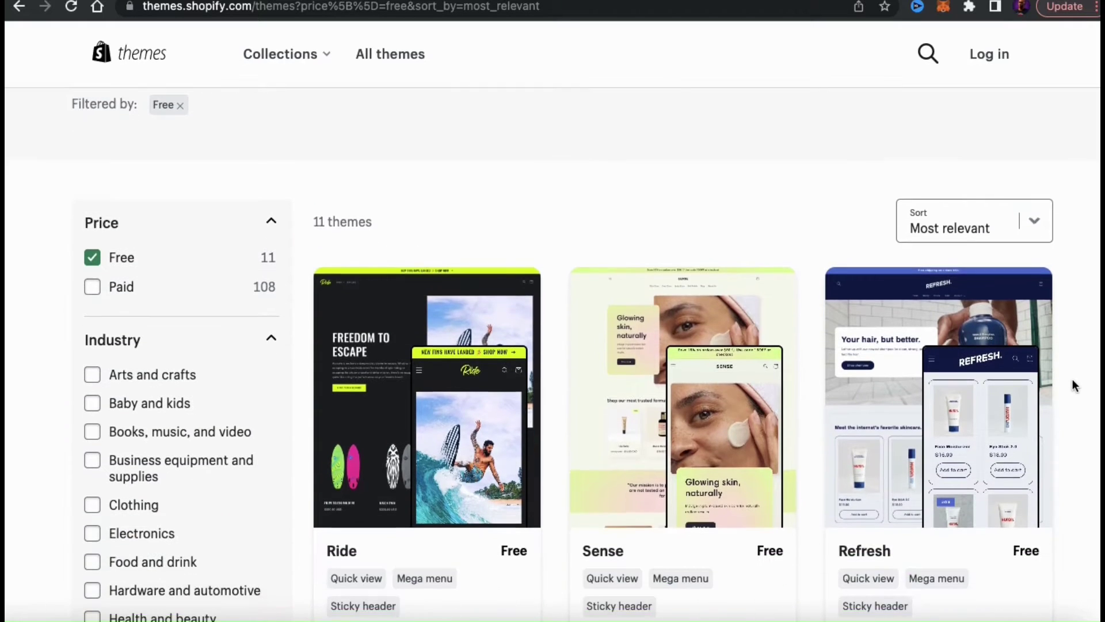
scroll(1073, 378, "down", 10)
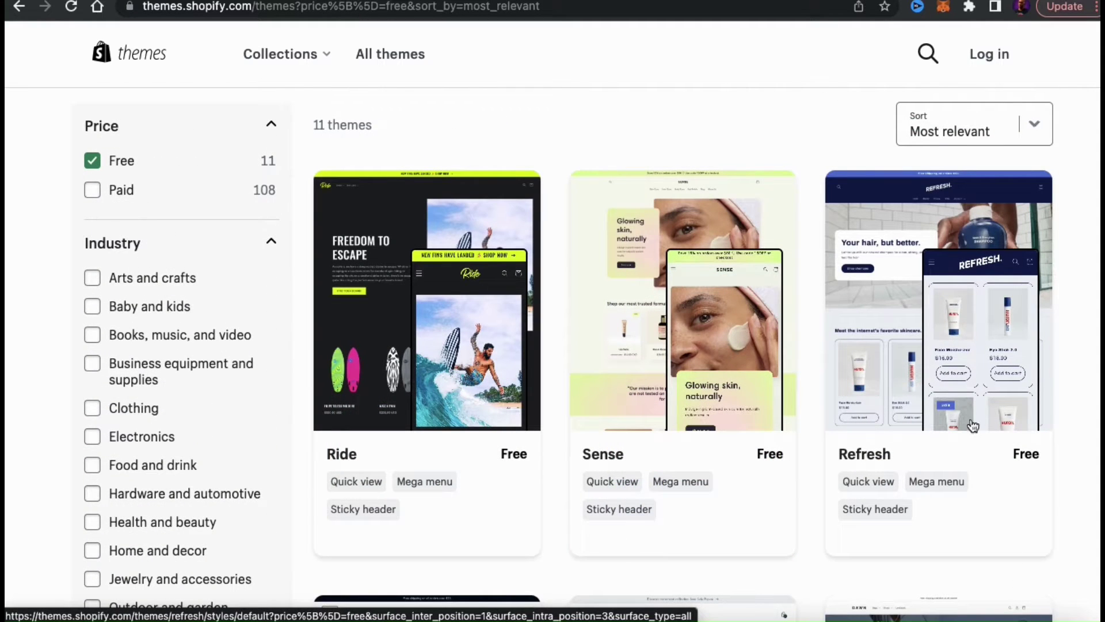
Open the details of the free Refresh theme and review its design highlights and feature list
left_click(938, 357)
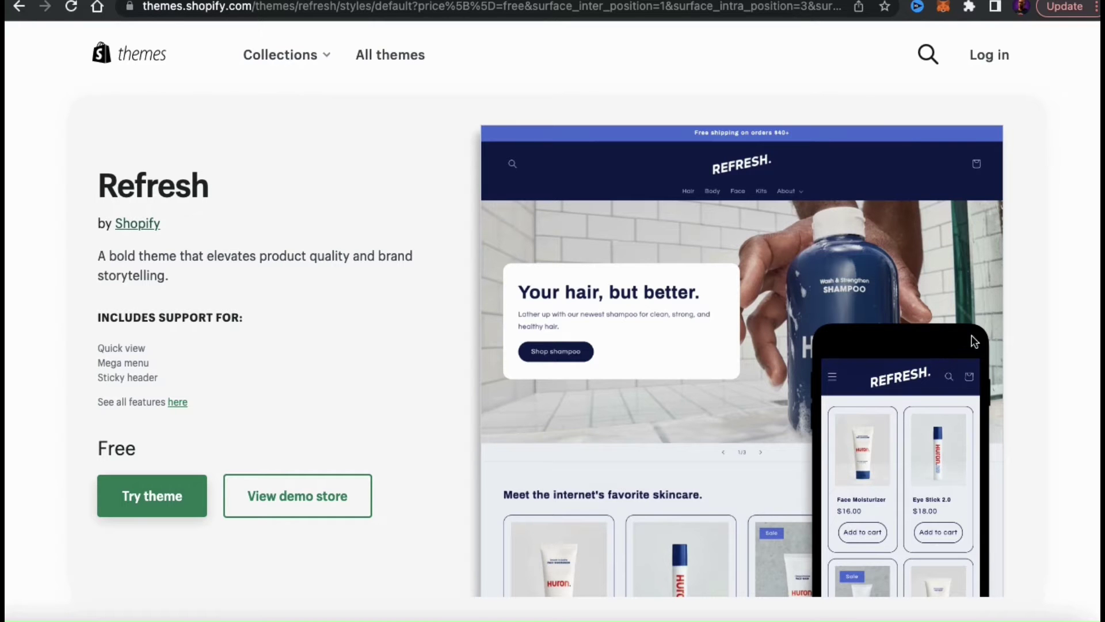
scroll(1064, 304, "down", 6)
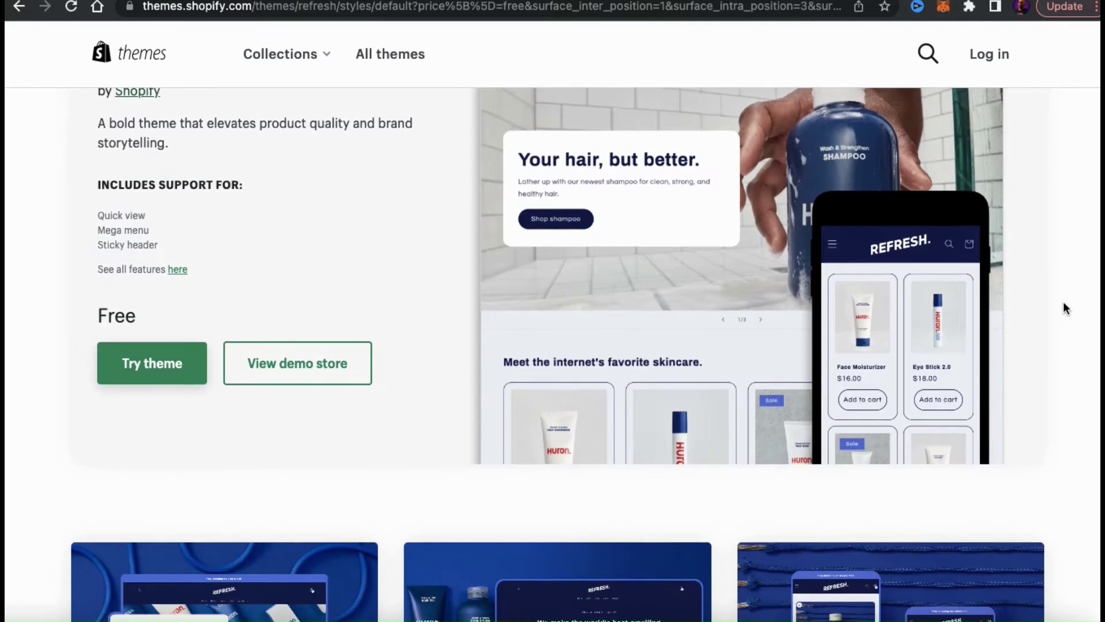
scroll(1063, 301, "down", 5)
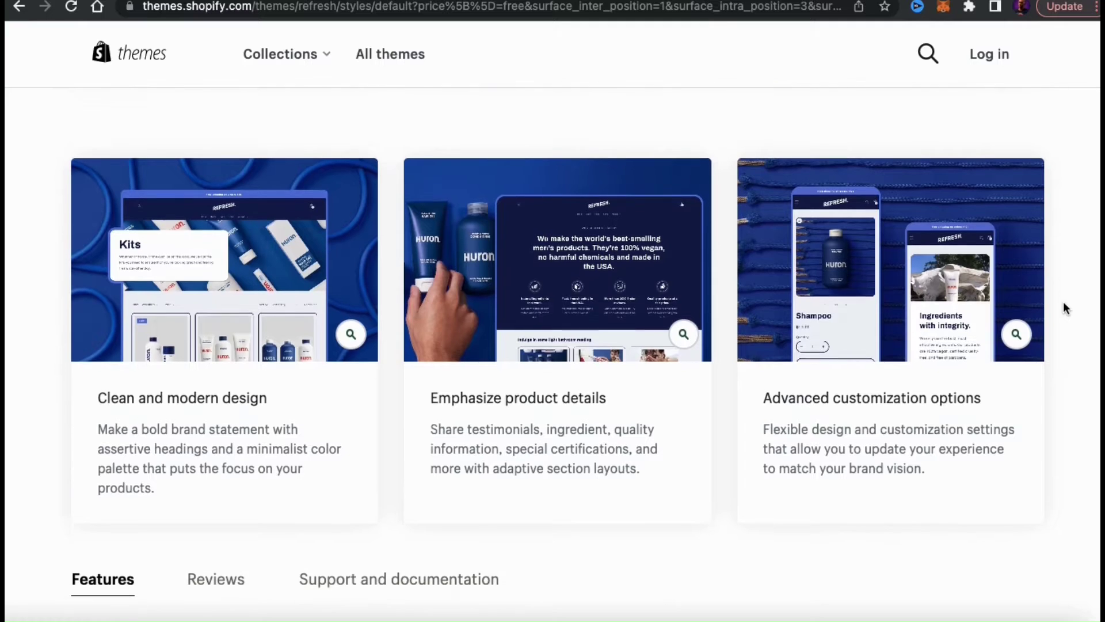
scroll(1063, 301, "down", 7)
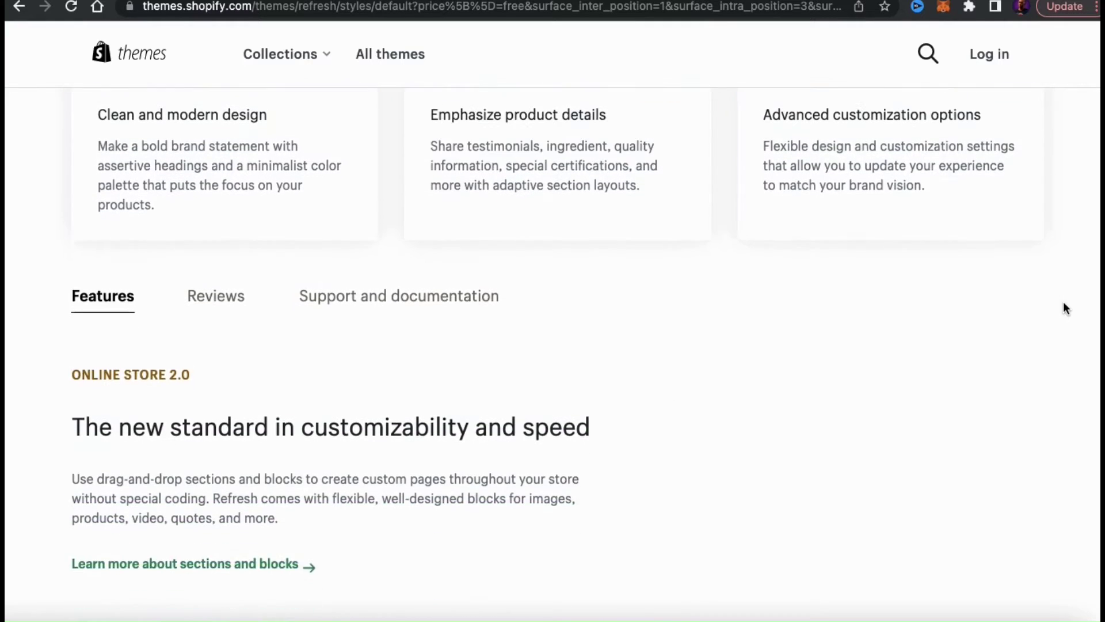
scroll(1063, 302, "down", 9)
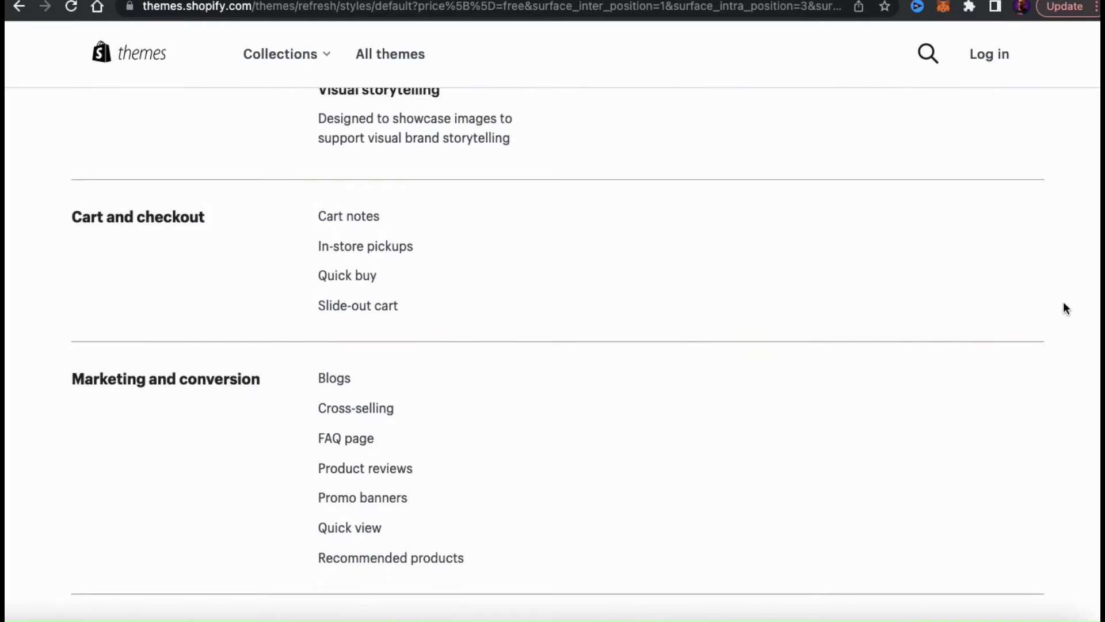
scroll(1062, 301, "down", 1)
scroll(1062, 302, "up", 15)
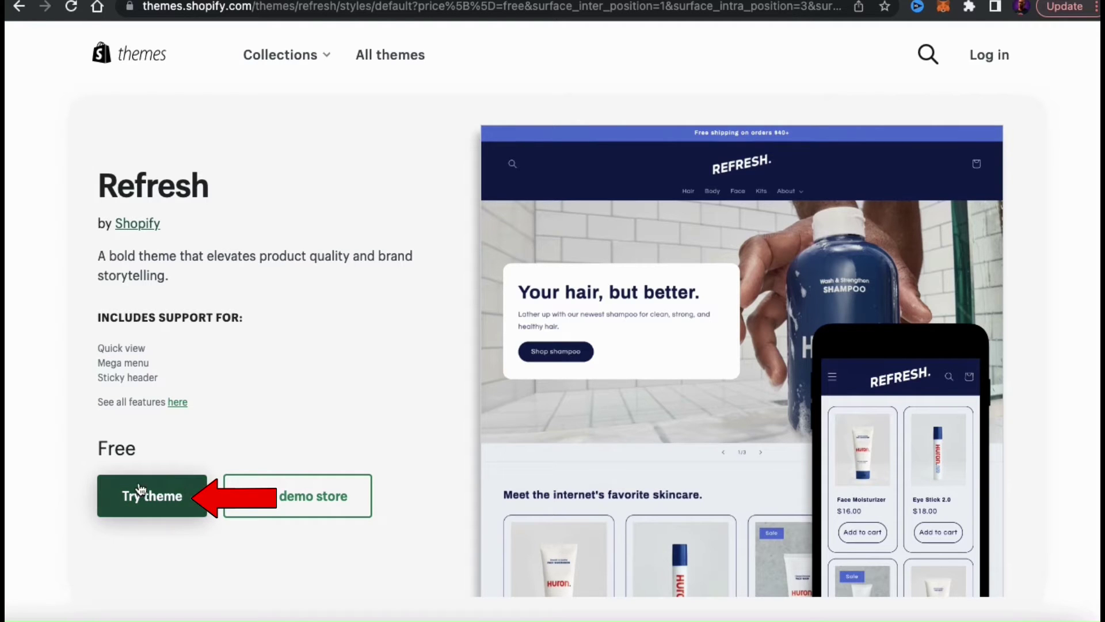
Try the Refresh theme and add it to the online store's themes
left_click(166, 506)
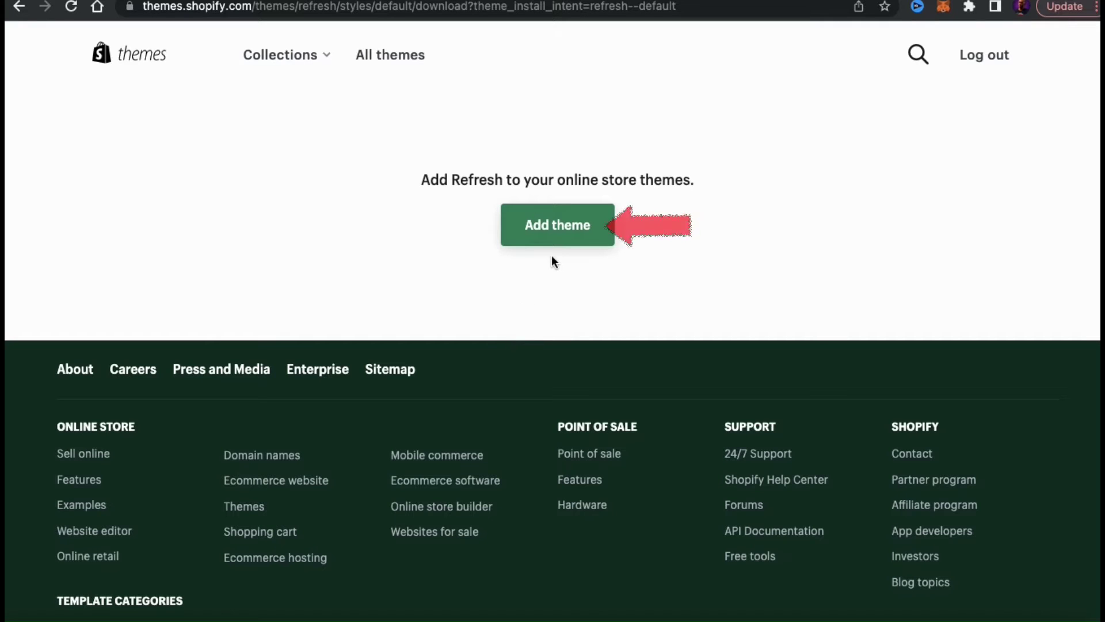
left_click(557, 237)
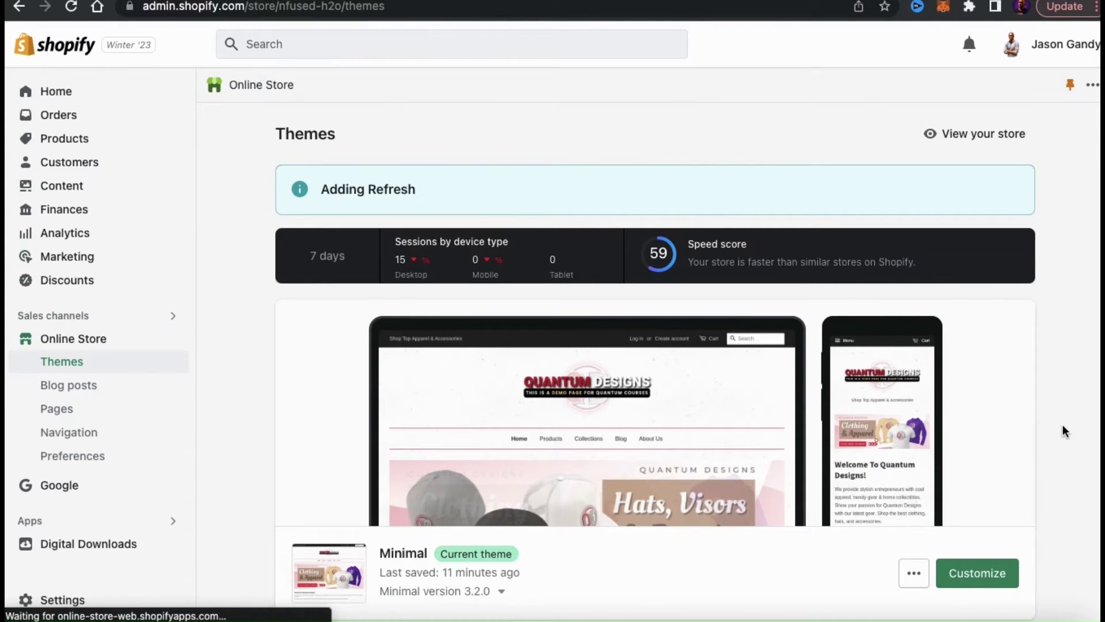
Customize the Refresh theme from the theme library and set the announcement bar text to "Welcome To Quantum Designs"
scroll(1063, 426, "down", 10)
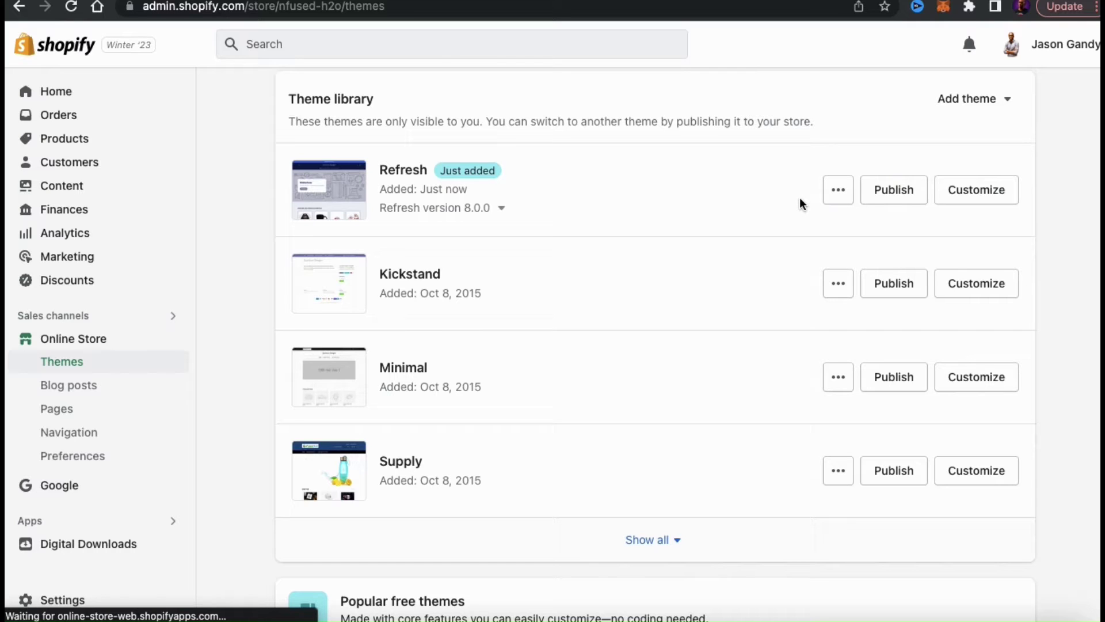
left_click(996, 198)
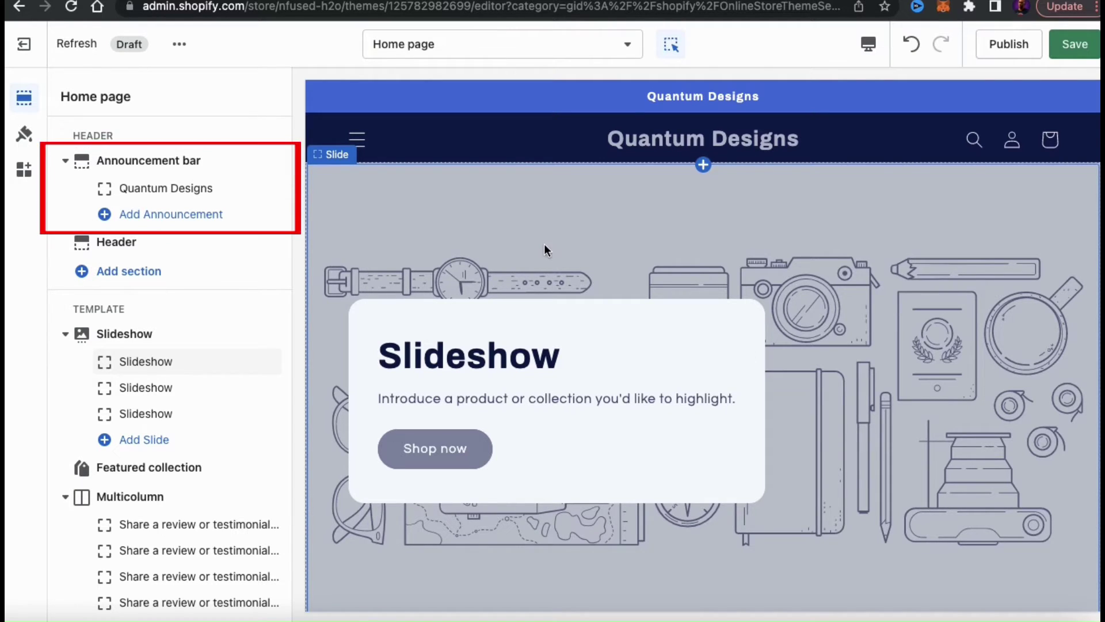
left_click(171, 194)
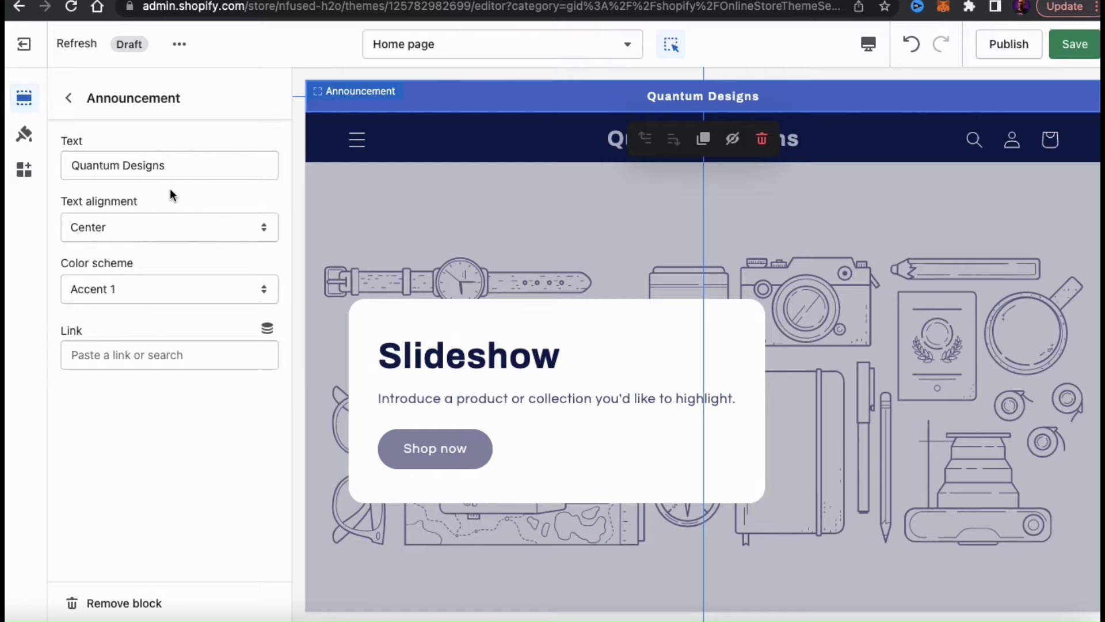
left_click(70, 167)
type("Welcome To")
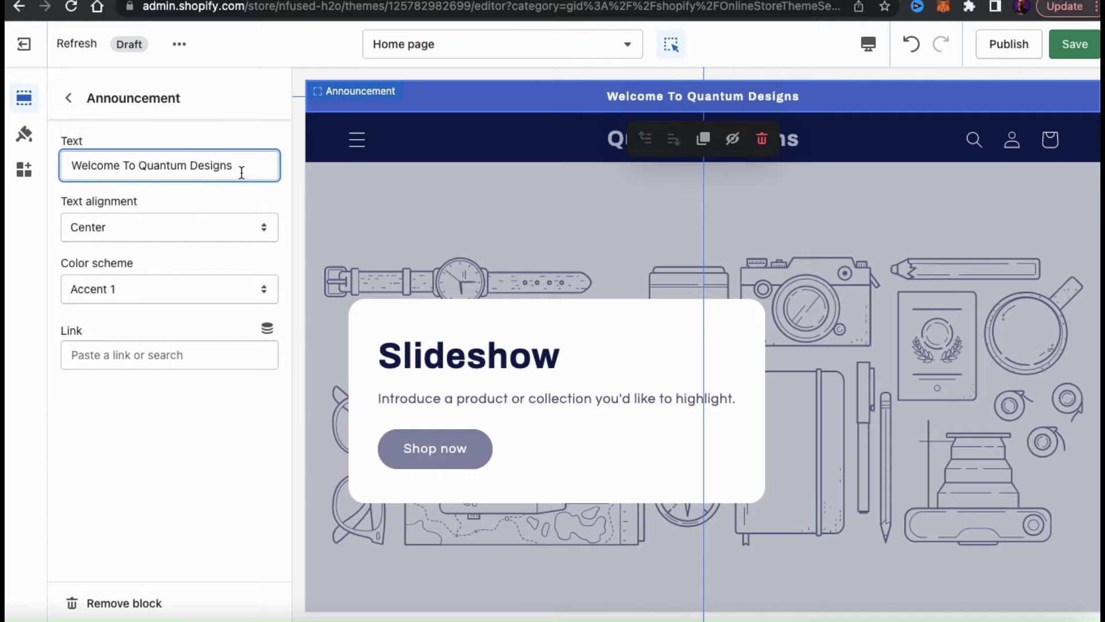
left_click(251, 196)
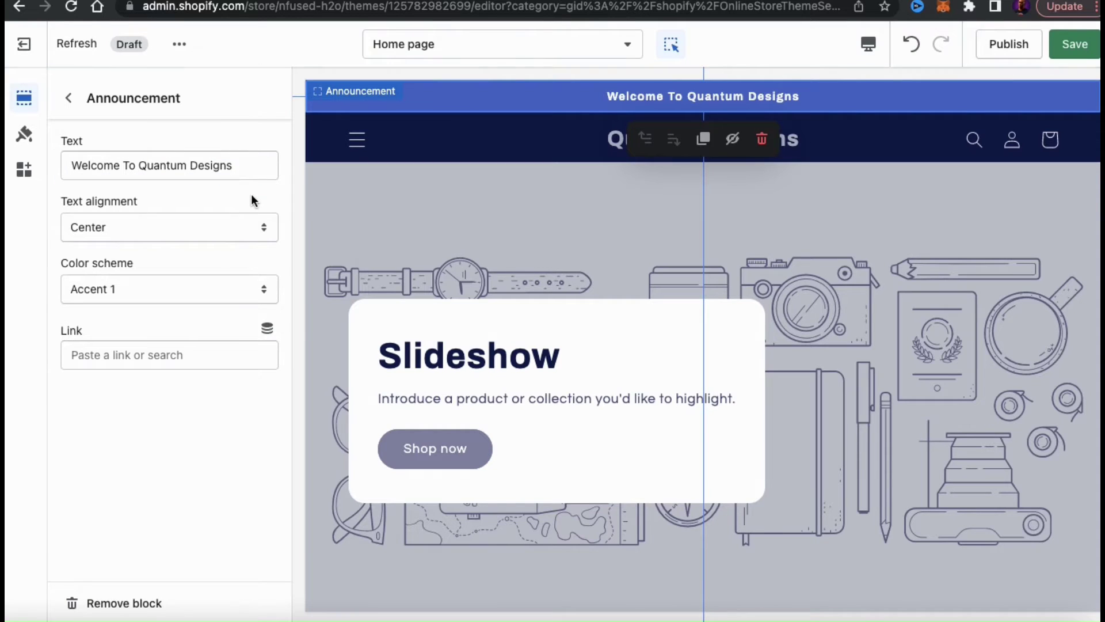
left_click(69, 99)
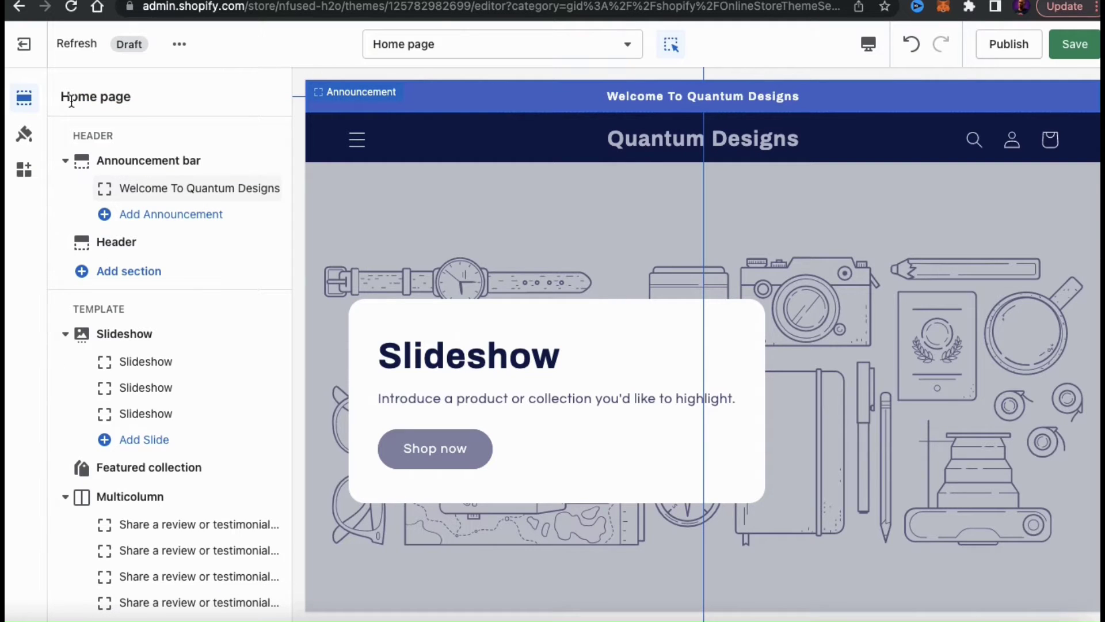
Set the transparent Quantum Designs image from the library as the header logo and increase its desktop width
left_click(205, 248)
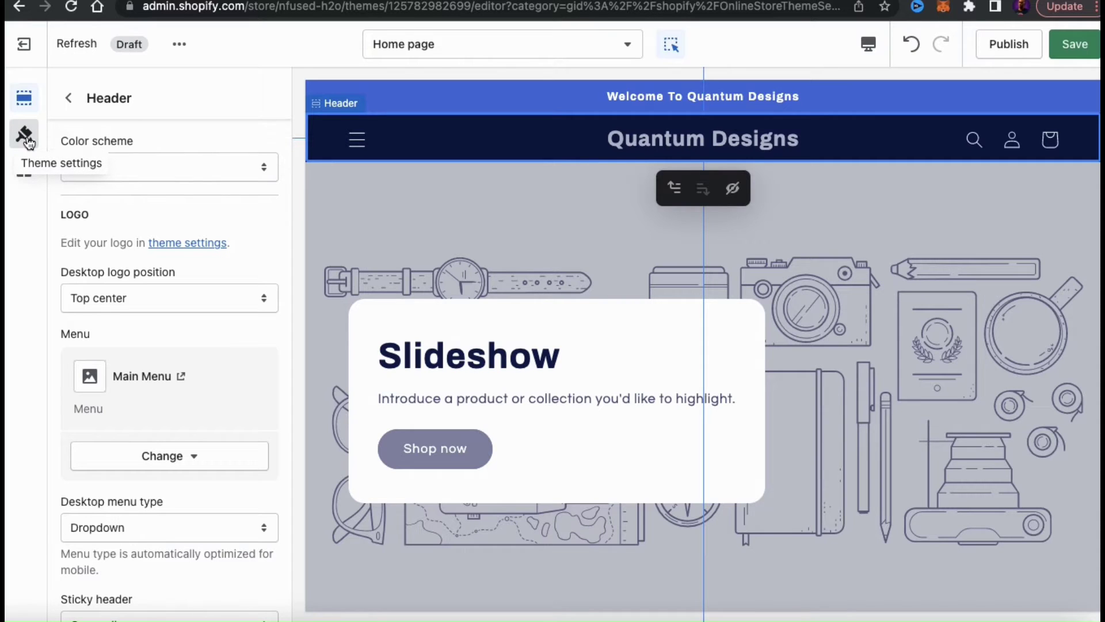
left_click(170, 244)
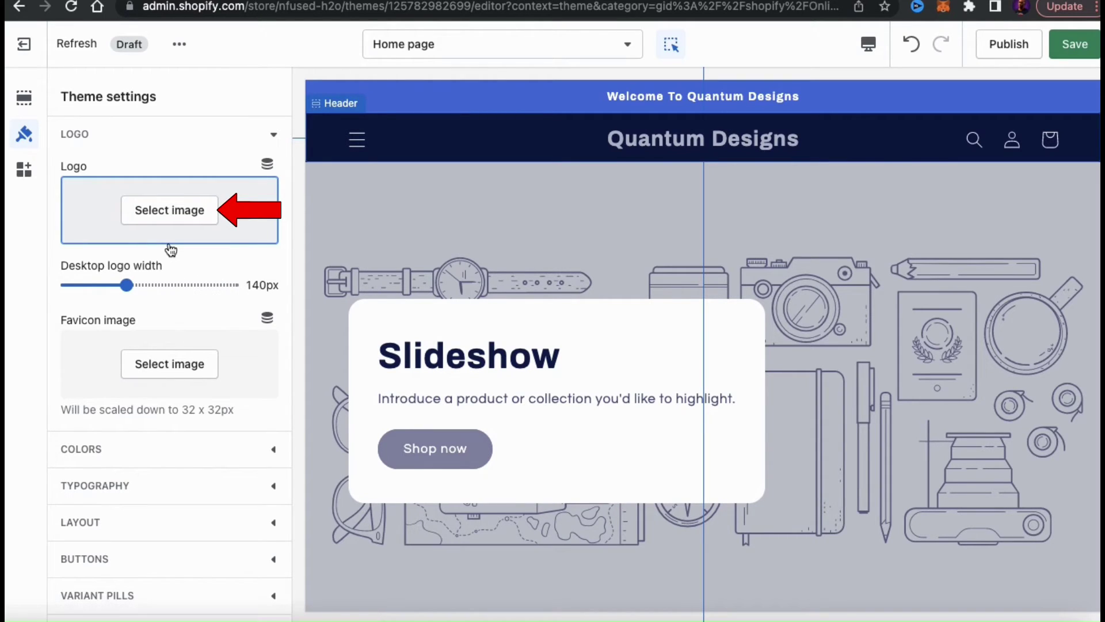
left_click(173, 213)
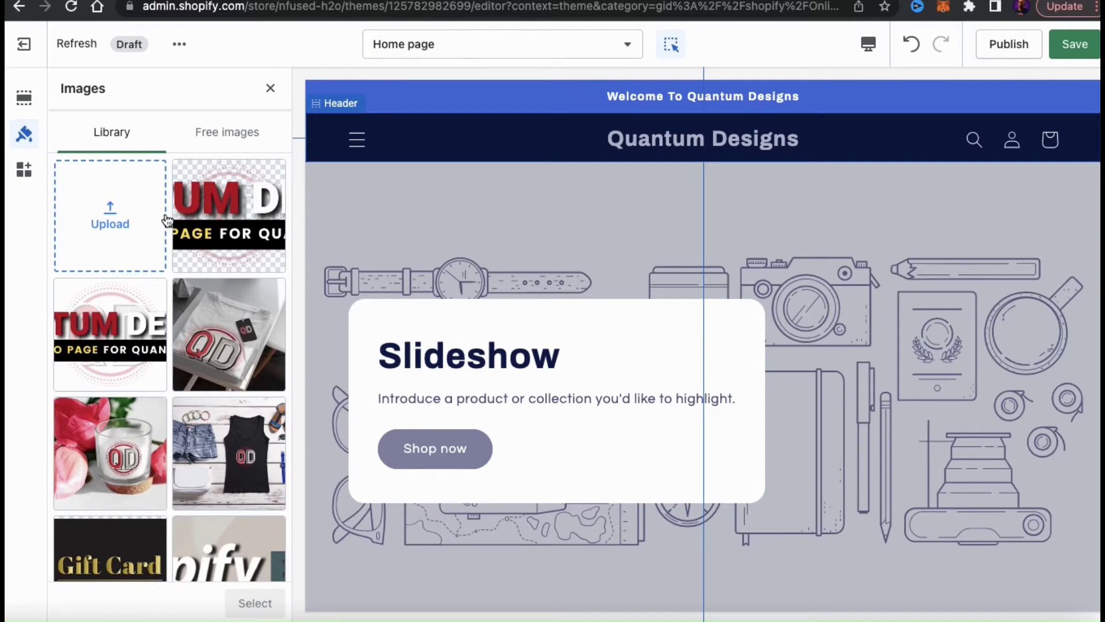
left_click(213, 222)
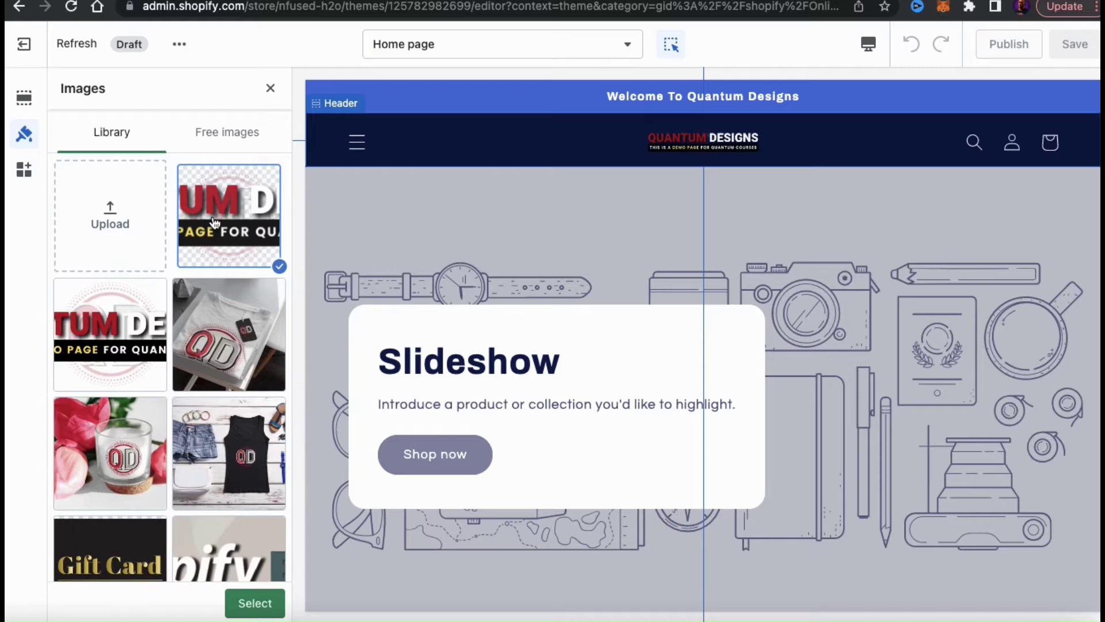
left_click(249, 604)
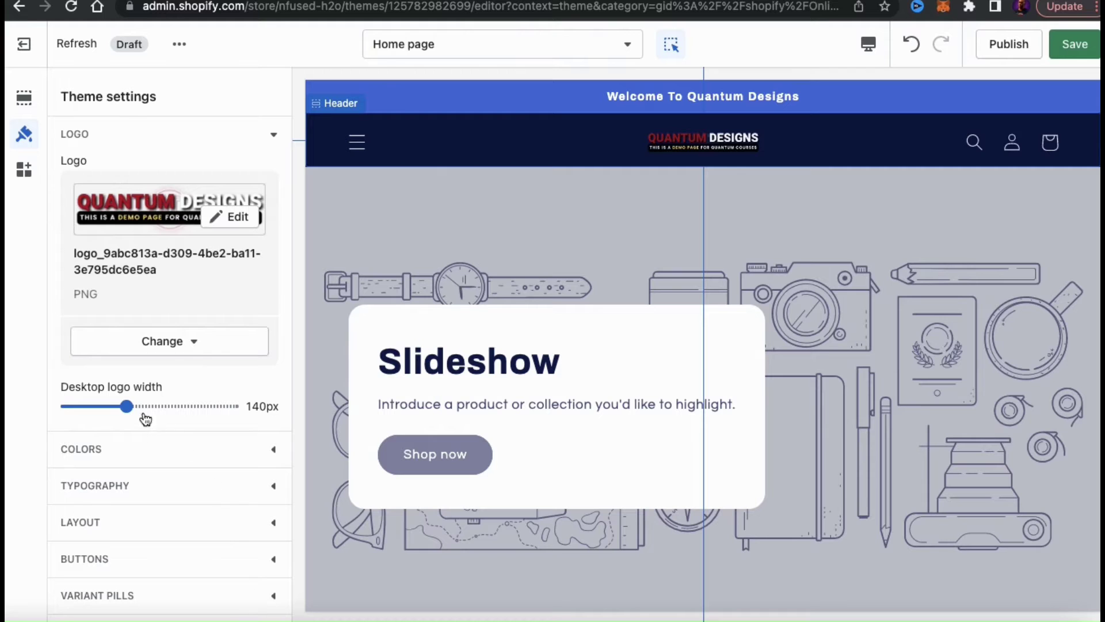
left_click_drag(127, 407, 148, 407)
left_click_drag(148, 406, 167, 406)
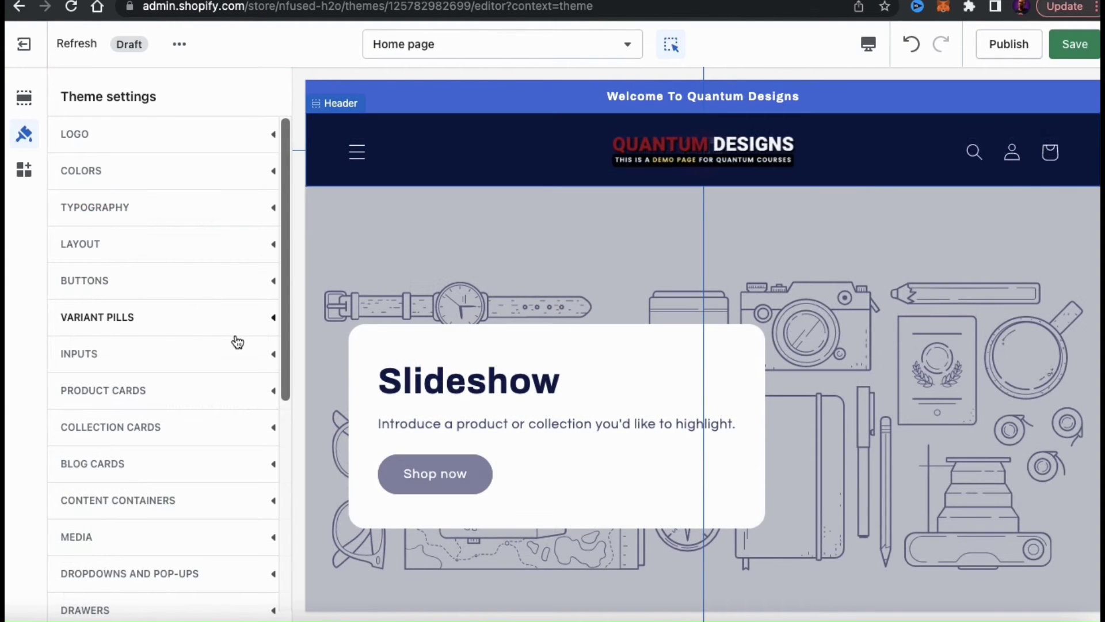
Upload CLOTHING HEADER.png as the image for the first slide of the home page slideshow
left_click(25, 99)
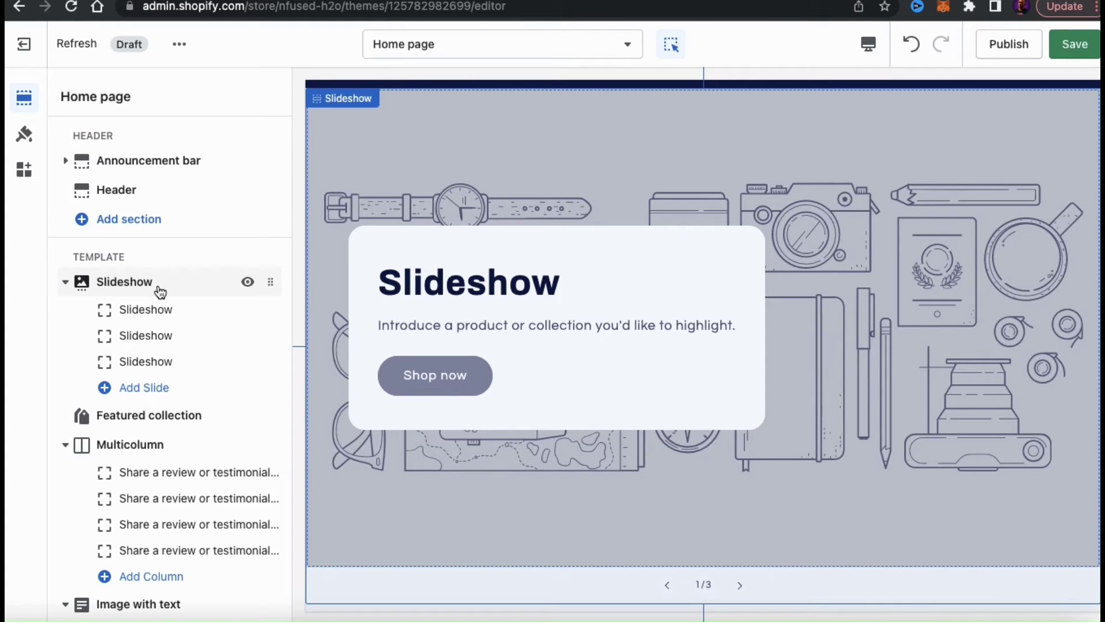
left_click(172, 320)
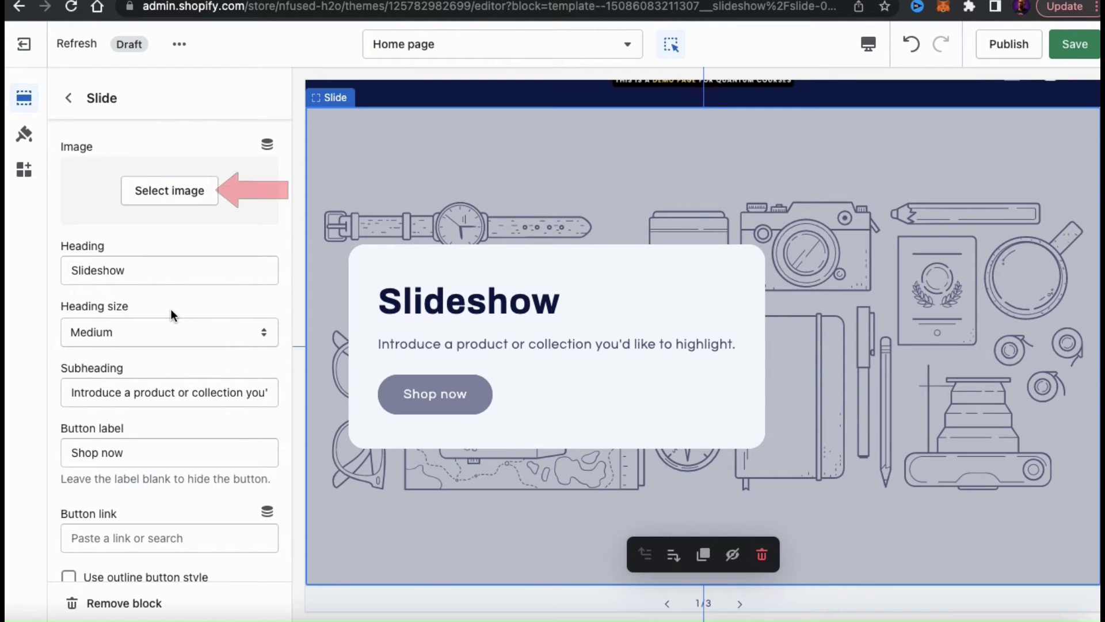
left_click(189, 192)
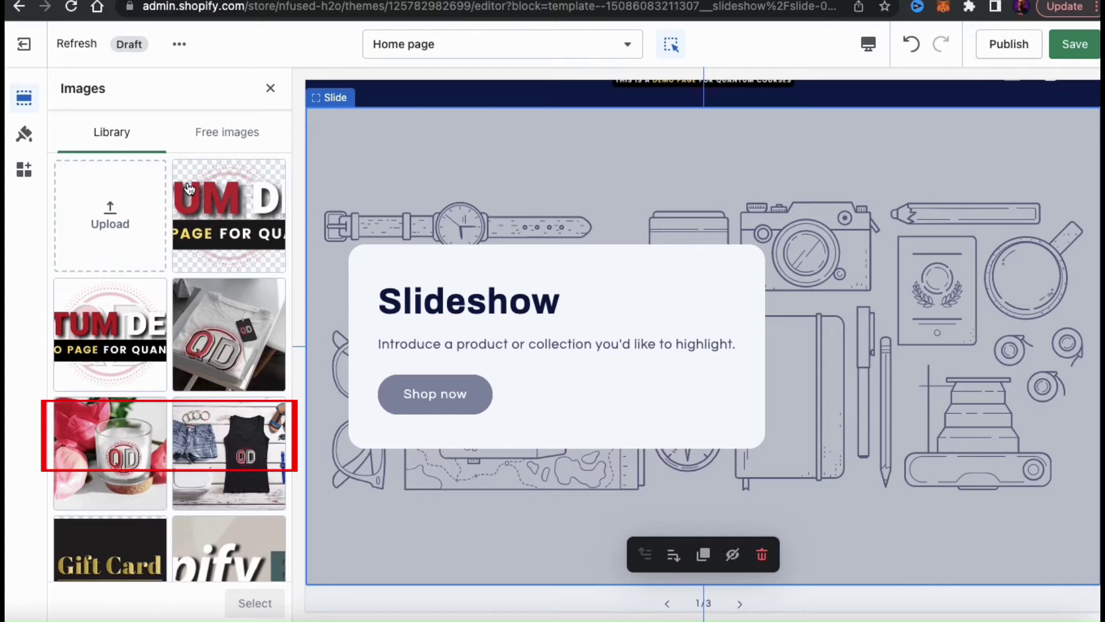
left_click(123, 194)
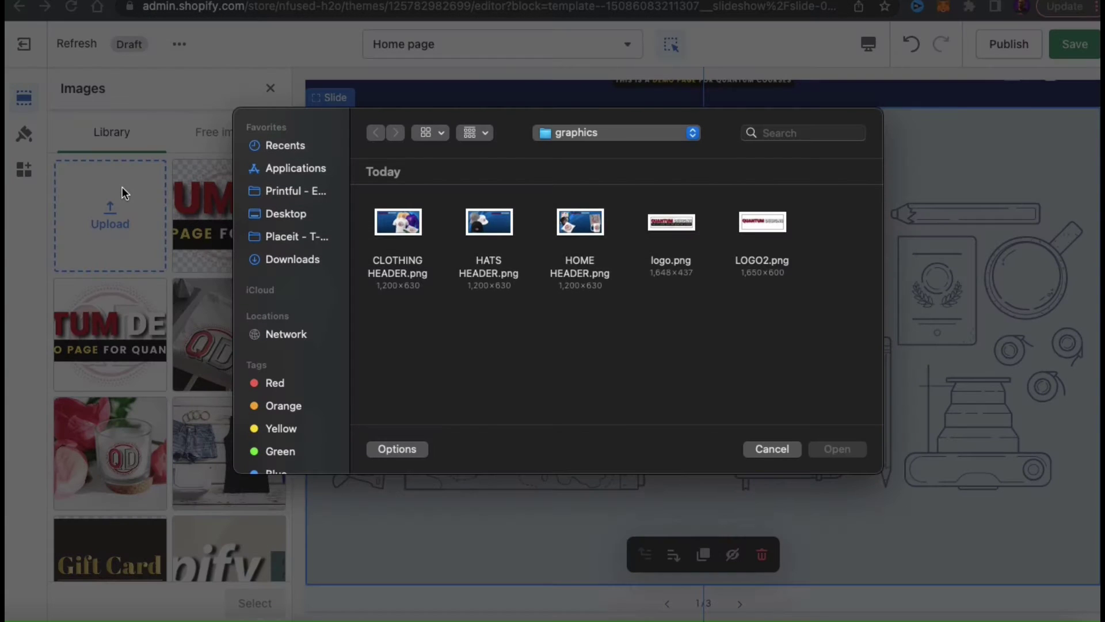
double_click(389, 274)
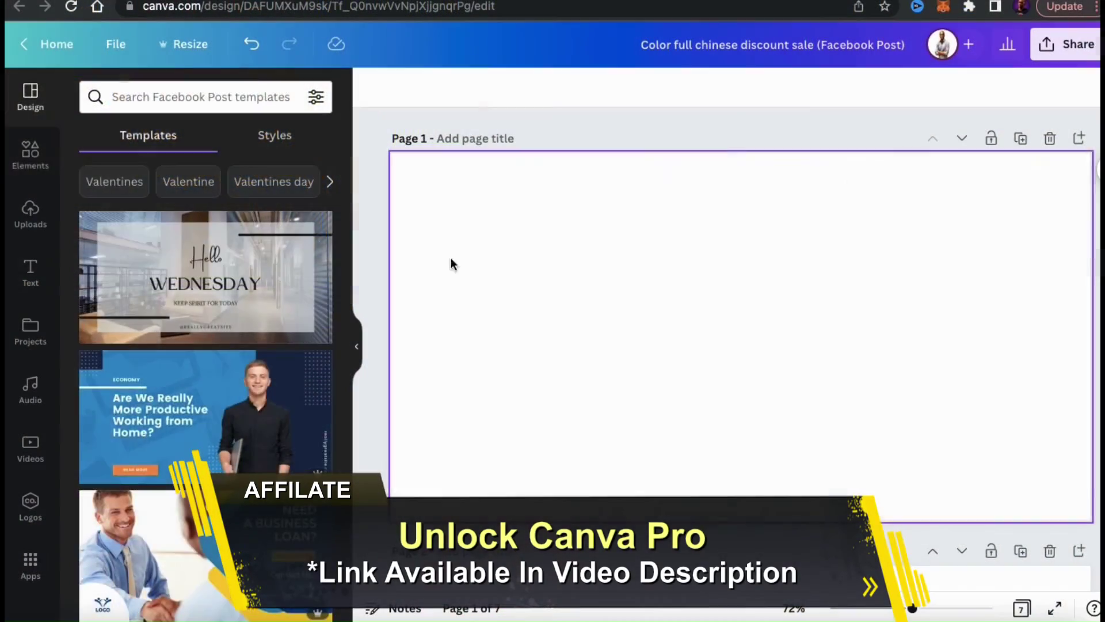
In Canva, fill the blank banner page with the blue abstract background and place the Quantum Designs logo near its upper centre
left_click(30, 155)
left_click_drag(291, 227, 409, 247)
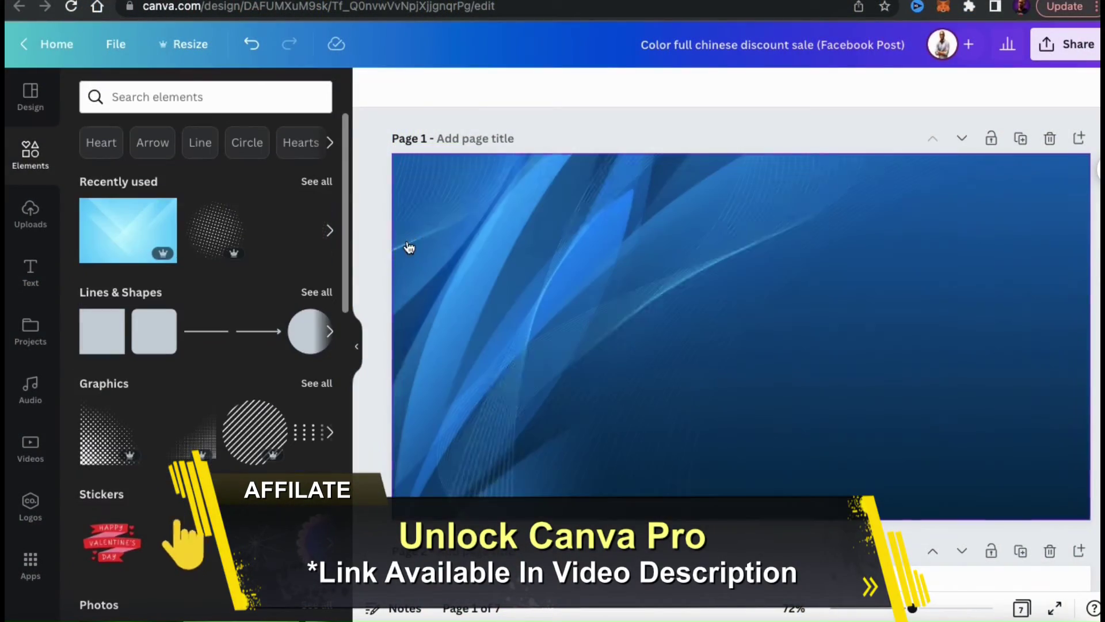
left_click(31, 213)
left_click(146, 544)
left_click_drag(681, 314, 743, 216)
left_click_drag(633, 248, 551, 279)
left_click_drag(753, 173, 791, 158)
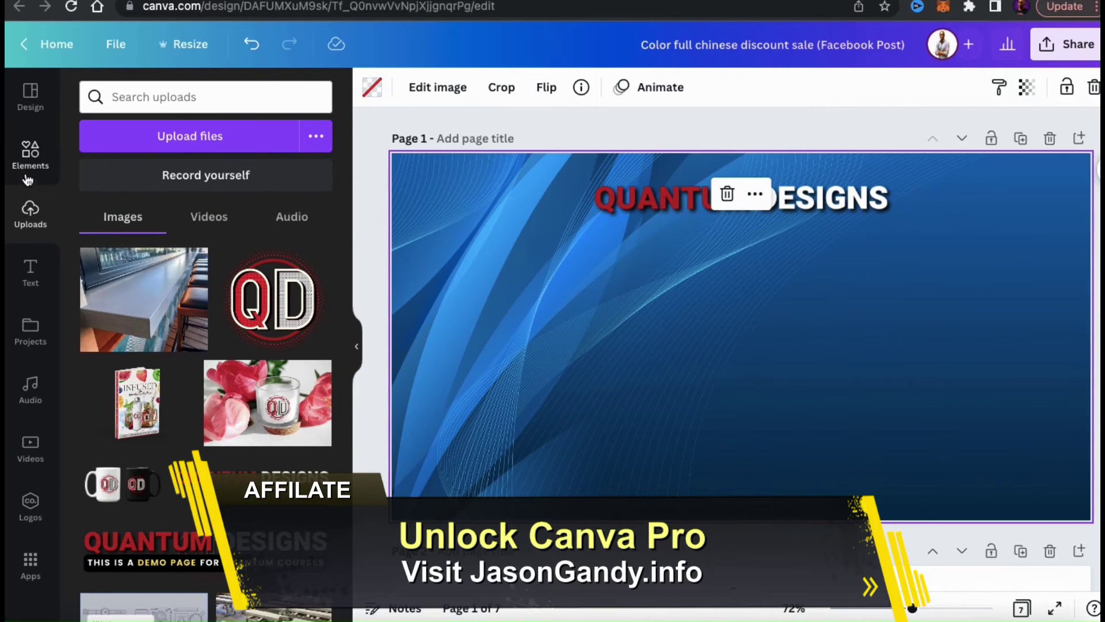
Add halftone dots and product images to the banner and place the Infused Water book behind the black mug
left_click(30, 152)
left_click(88, 448)
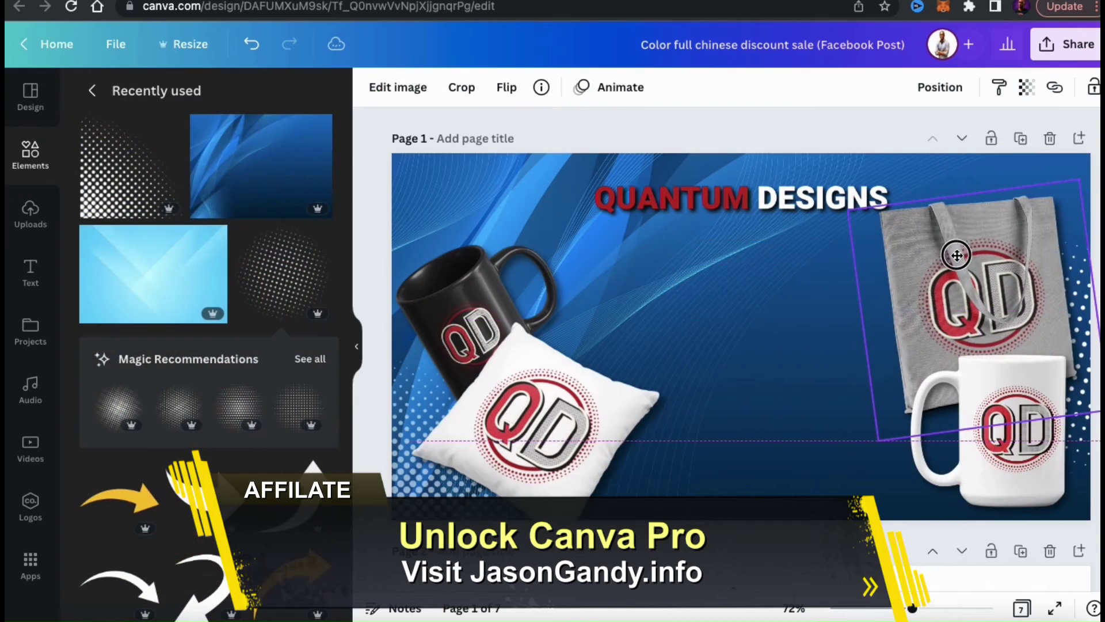
left_click(31, 213)
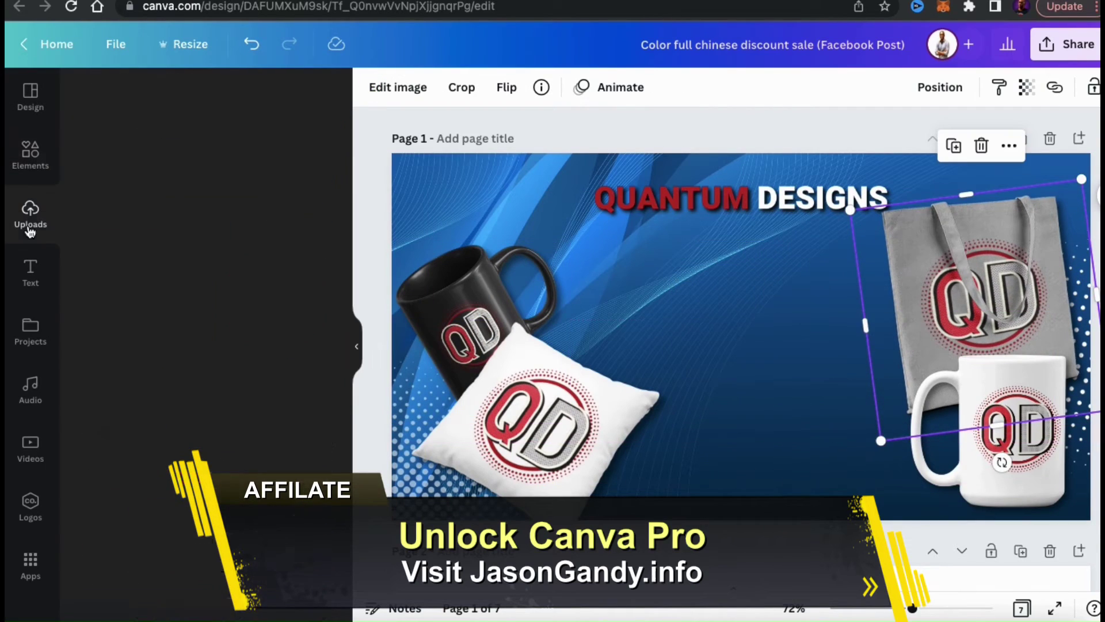
left_click(137, 403)
left_click_drag(741, 382, 435, 336)
left_click_drag(696, 274, 612, 399)
left_click(940, 87)
left_click(856, 137)
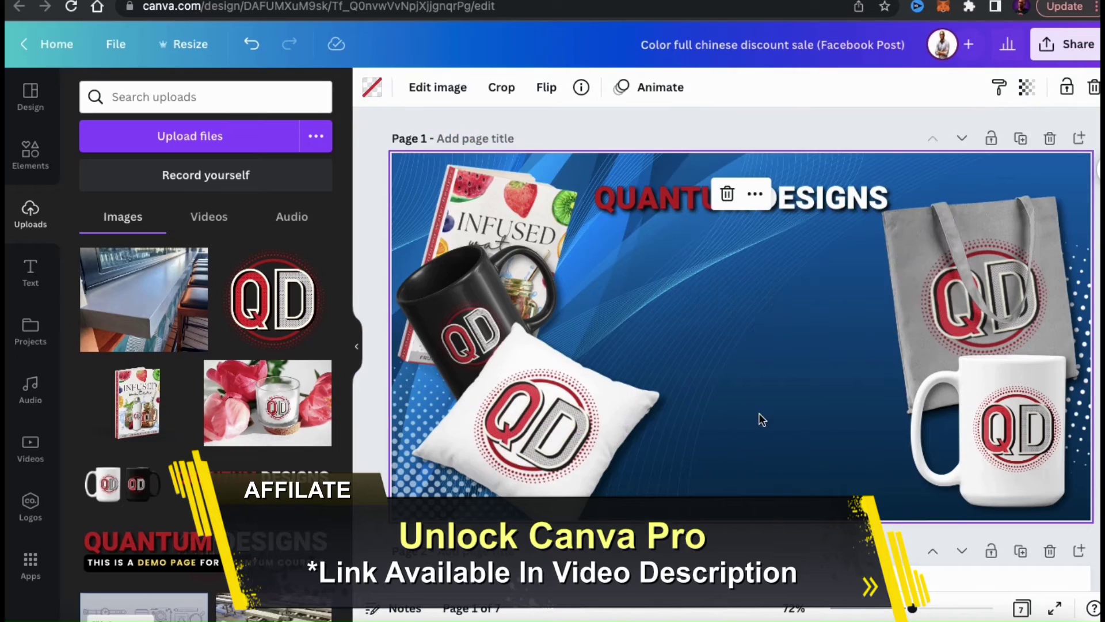
Export the finished banner design and view the Home & Living slide on the Quantum Designs storefront
left_click(1065, 44)
left_click(846, 435)
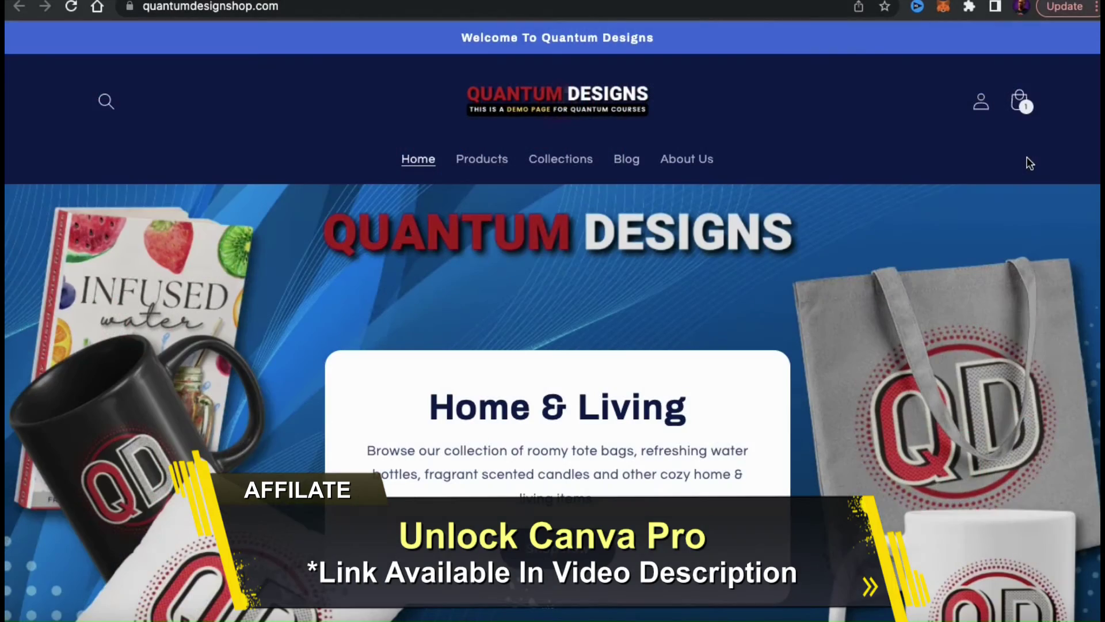
scroll(1027, 156, "down", 5)
scroll(1027, 156, "up", 1)
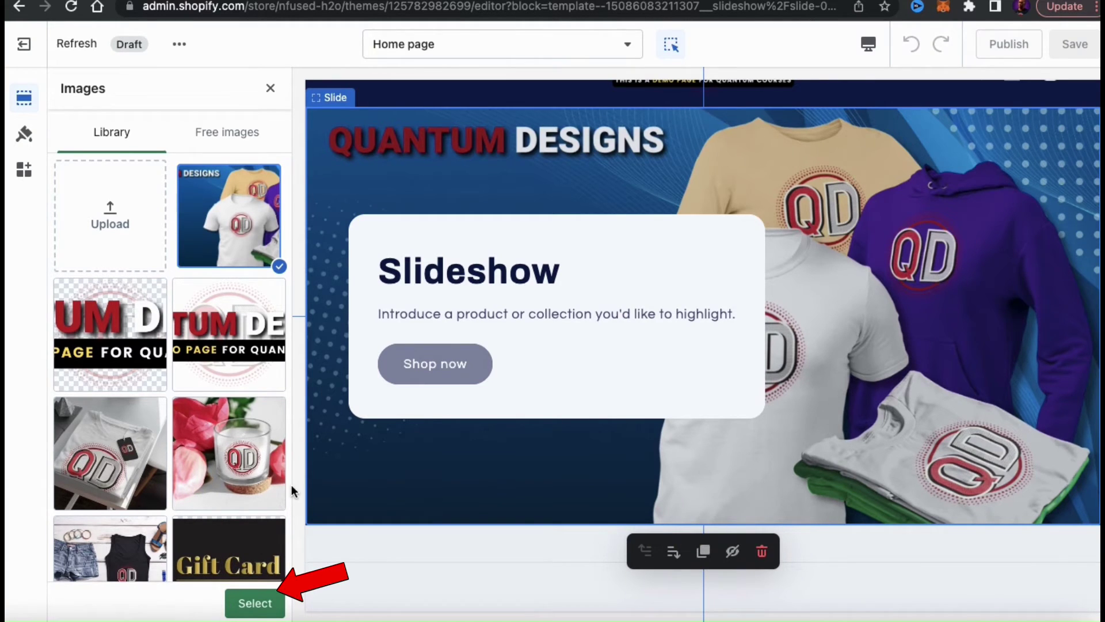
Apply the slide's uploaded image, heading "Clothing & Apparel" and subheading "Browse our collection of cozy t-shirts, snuggly hoodies, breezy tank tops and other fashionable apparel."
left_click(257, 606)
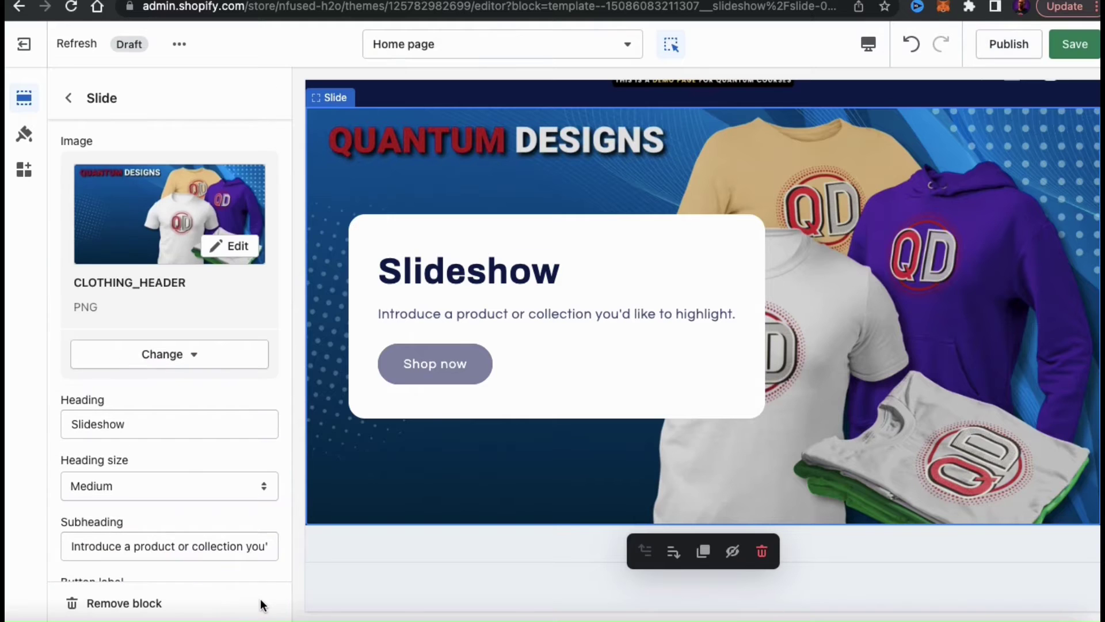
scroll(204, 489, "down", 5)
scroll(205, 489, "up", 2)
double_click(165, 274)
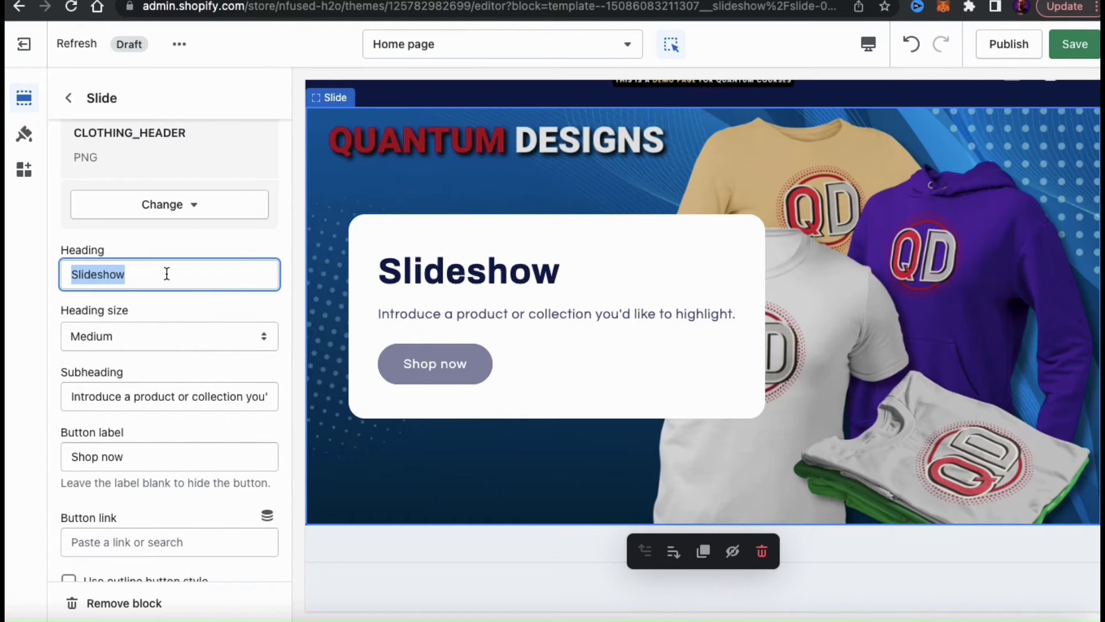
type("Clothing & Apparel")
triple_click(189, 396)
type("Browse our collection of cozy t-shirts, snuggly hoodies, breezy tank tops and other fashionable apparel.")
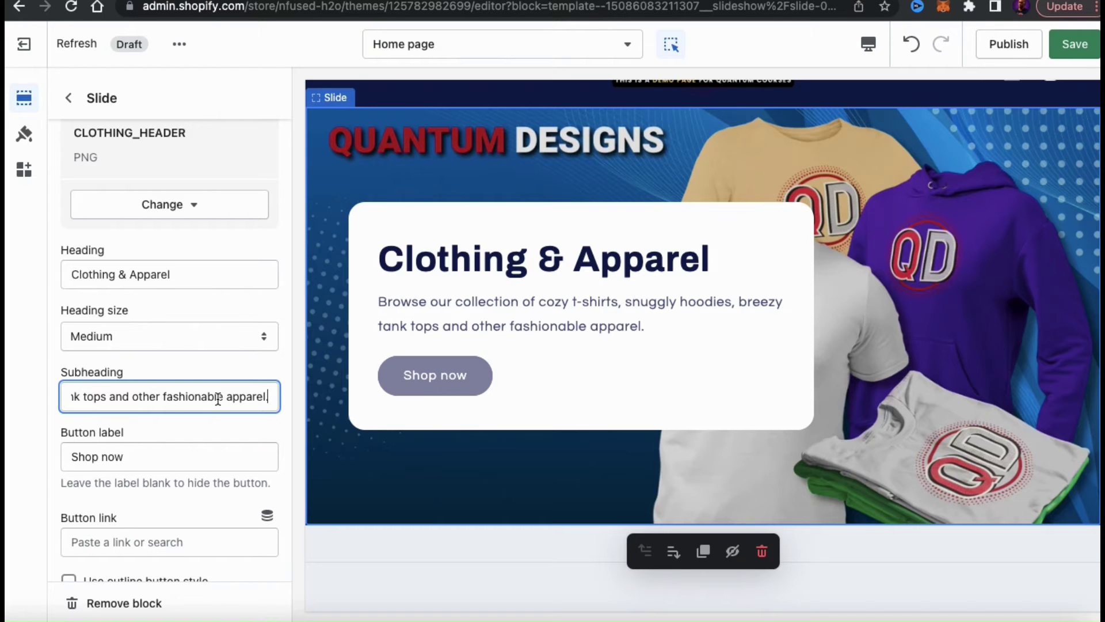
Link the slide's Shop now button to the Clothing & Apparel collection and review the slide's remaining layout settings
left_click(219, 449)
scroll(218, 449, "down", 2)
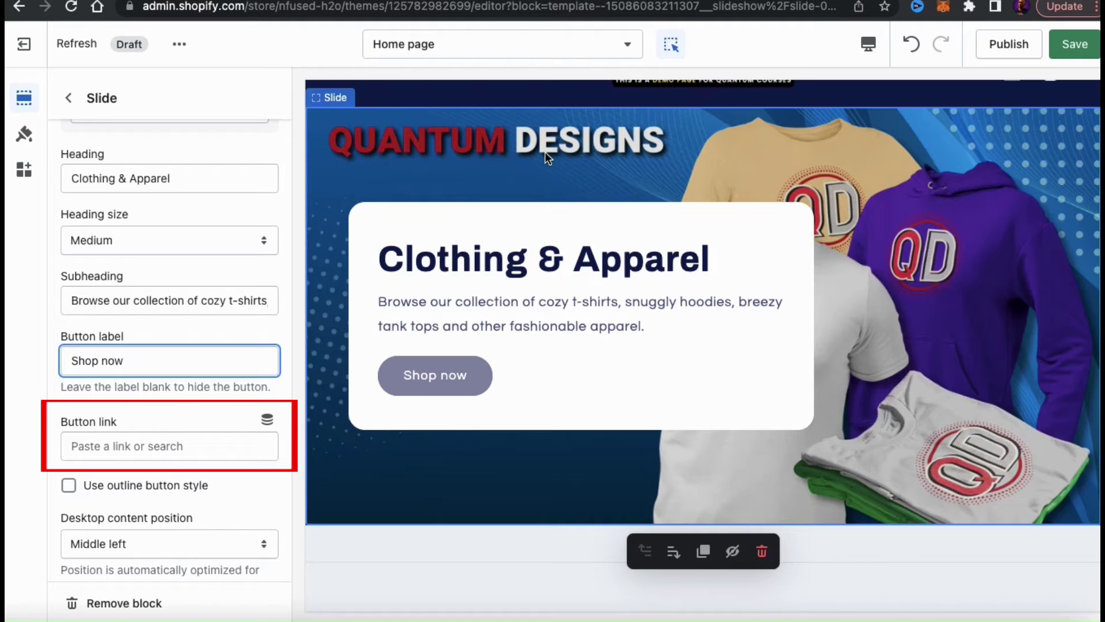
left_click(181, 447)
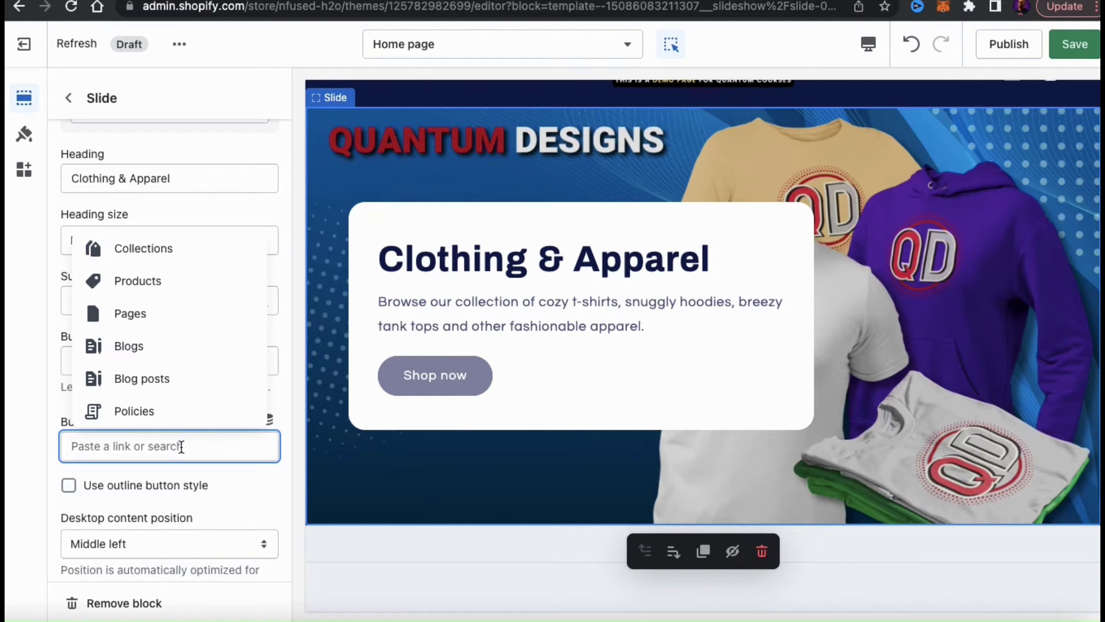
left_click(157, 250)
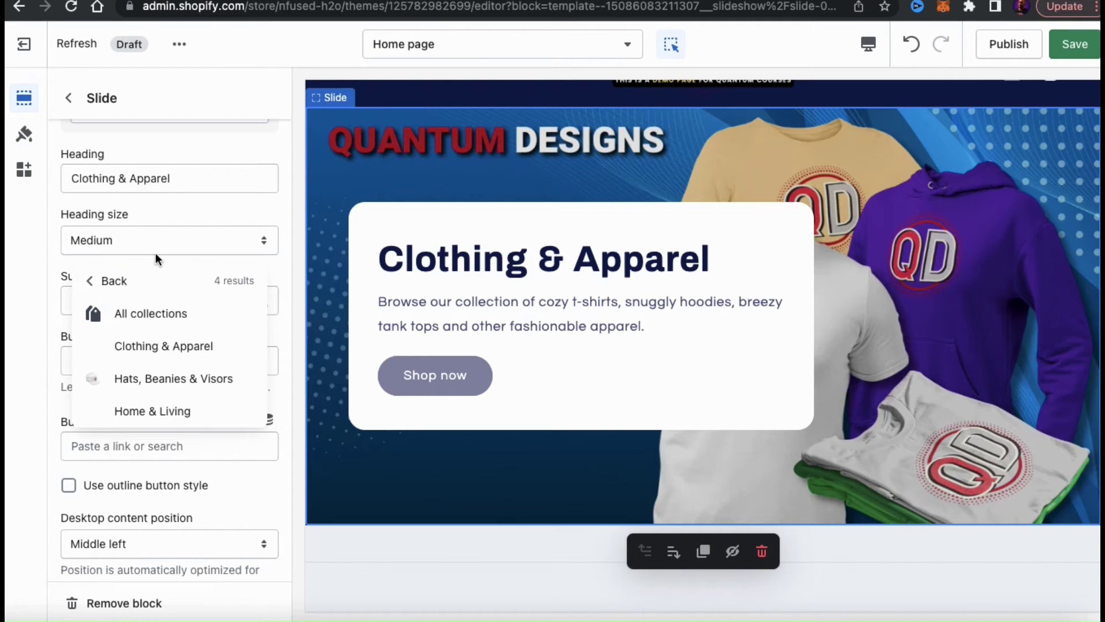
left_click(161, 354)
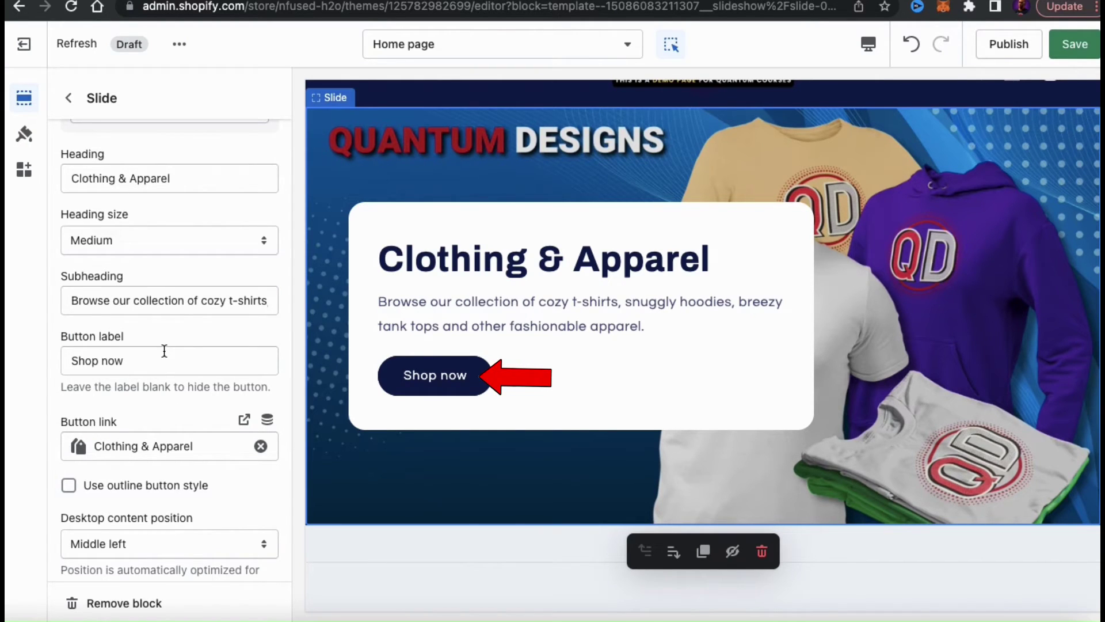
scroll(164, 351, "down", 5)
scroll(164, 351, "down", 6)
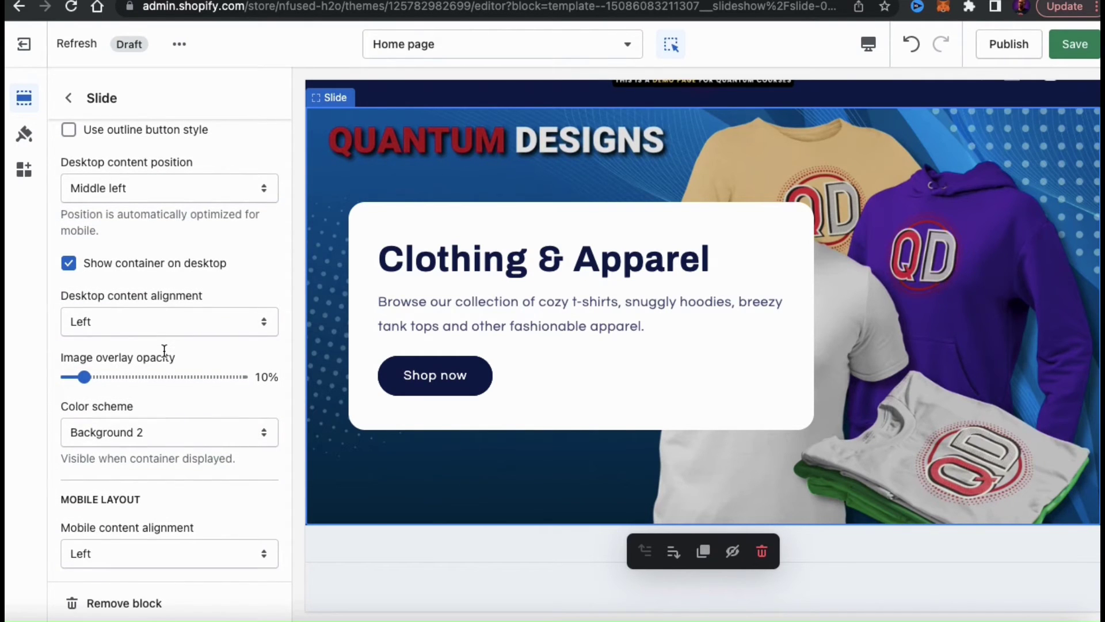
scroll(280, 403, "up", 11)
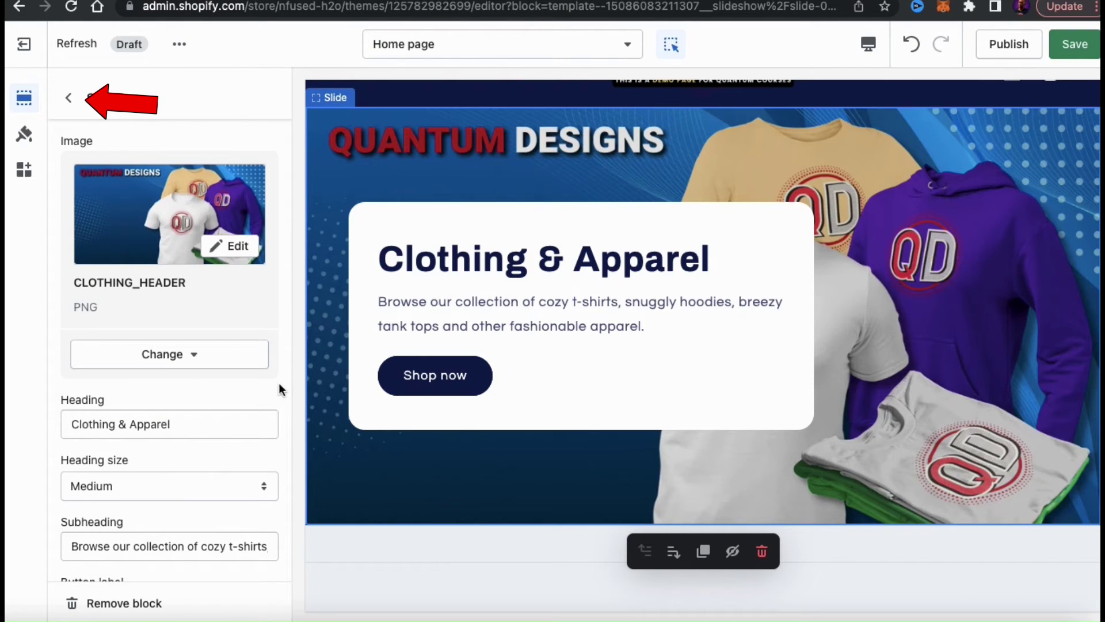
left_click(68, 98)
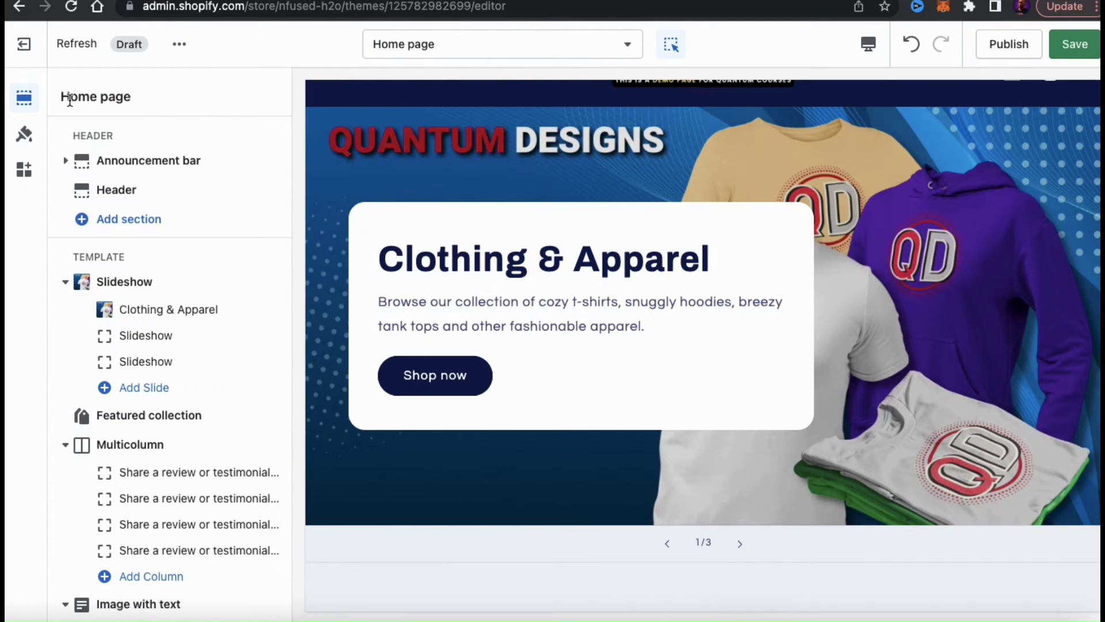
Fill in the remaining slides for Hats, Beanies & Visors and Home & Living, linking the latter's Shop now button to the Home & Living collection
left_click(170, 333)
left_click(167, 198)
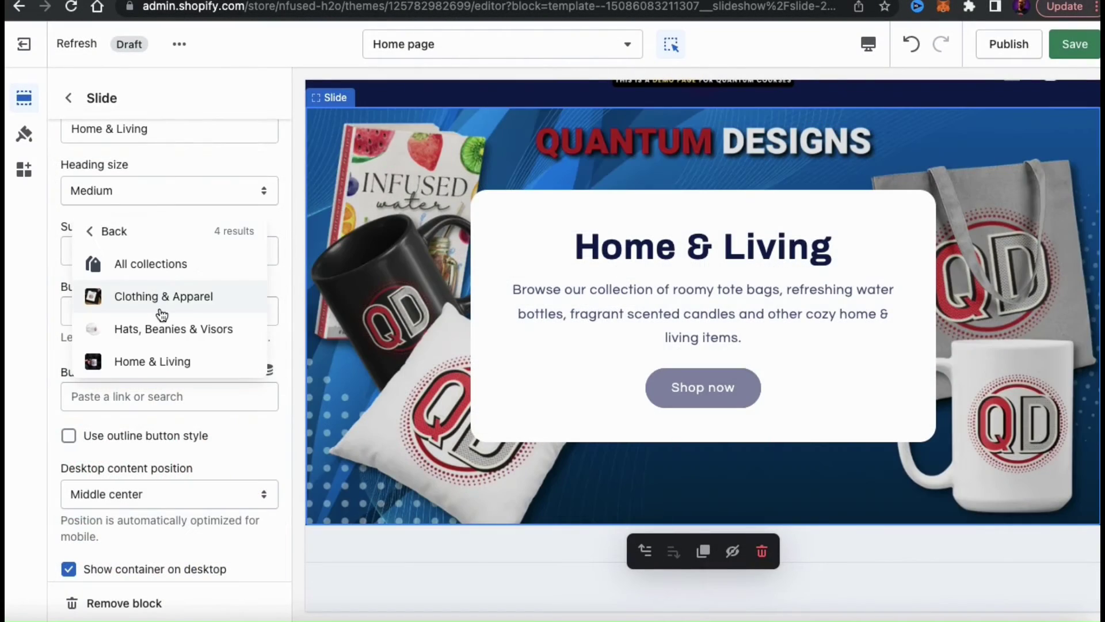
left_click(155, 361)
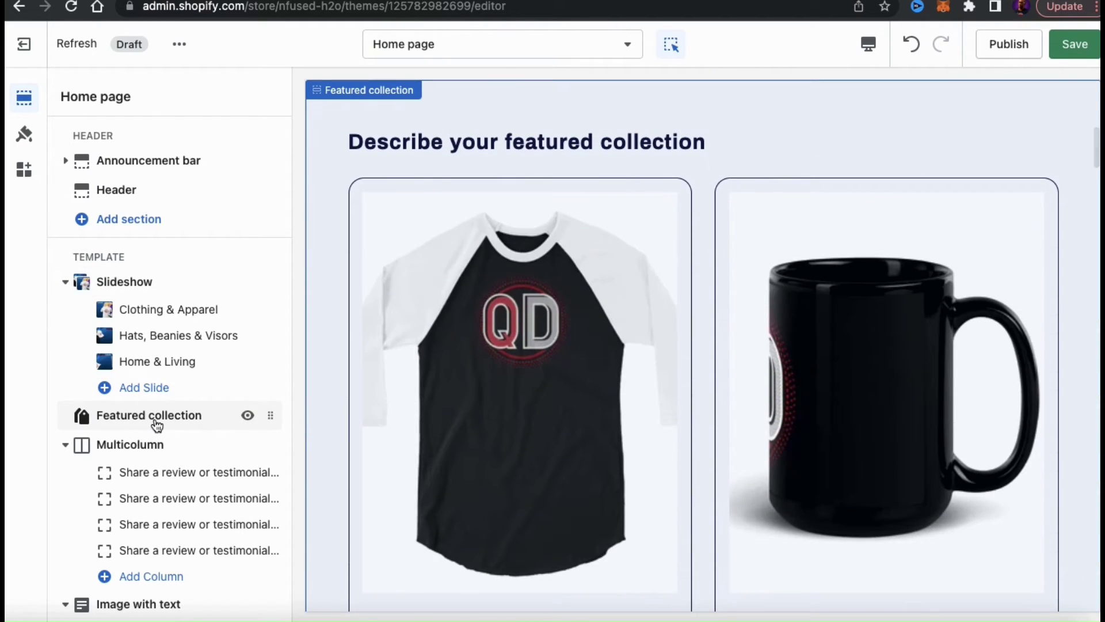
Set the Featured collection heading to "Featured Collection" and its description to "Our clothing & apparel items are perfect for stylish entrepreneurs and business owners. Shop t-shirts, hoodies, tank tops & more!"
left_click(156, 424)
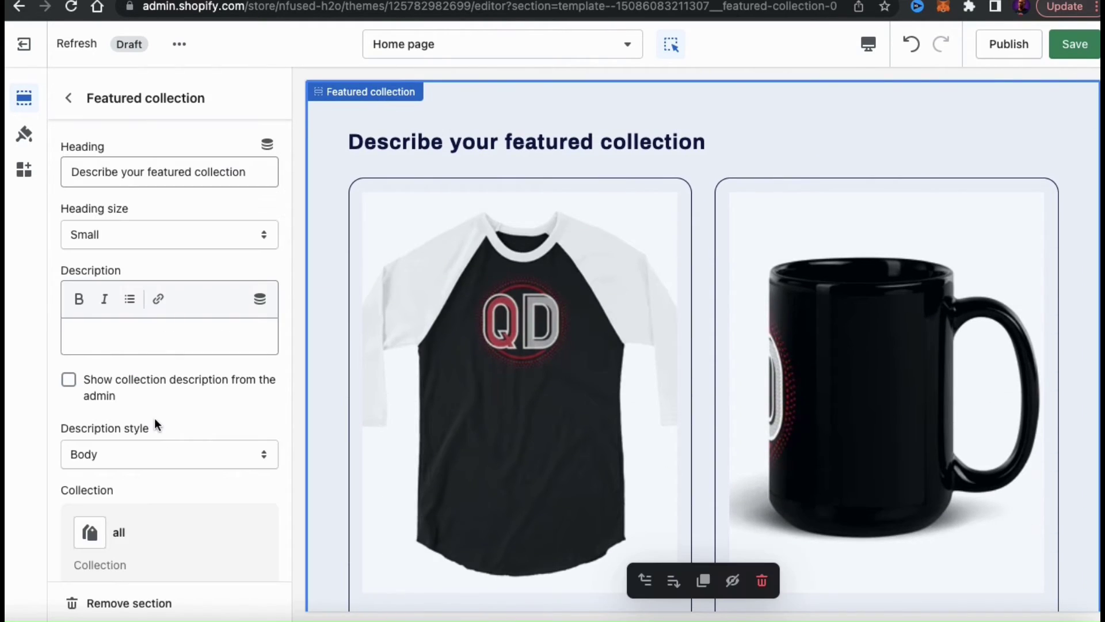
triple_click(162, 173)
type("Fe")
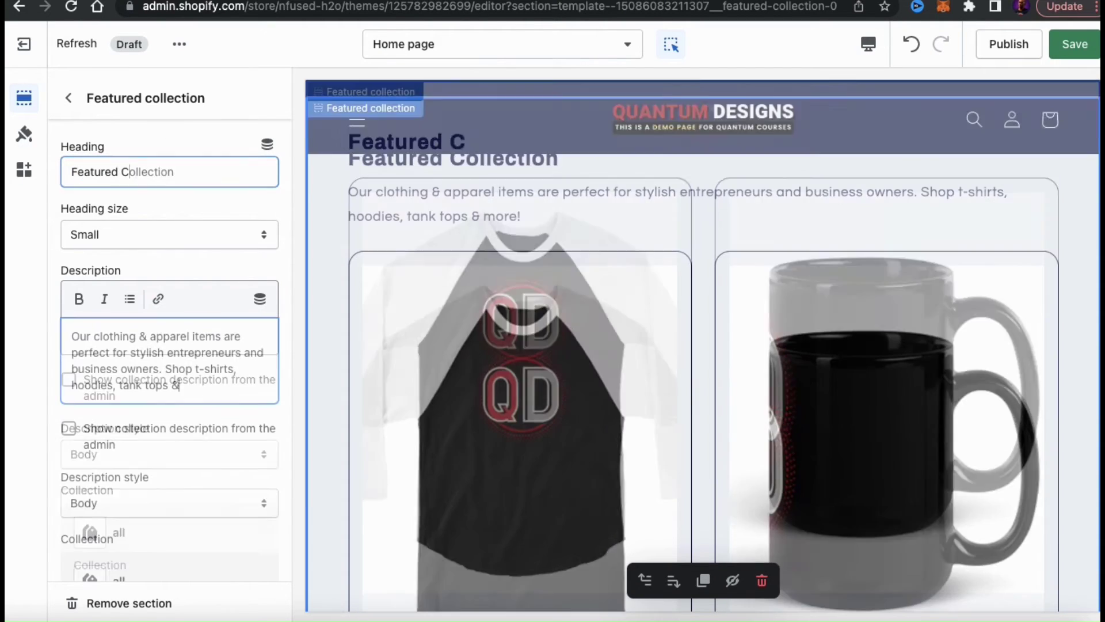
type("mo")
type("re")
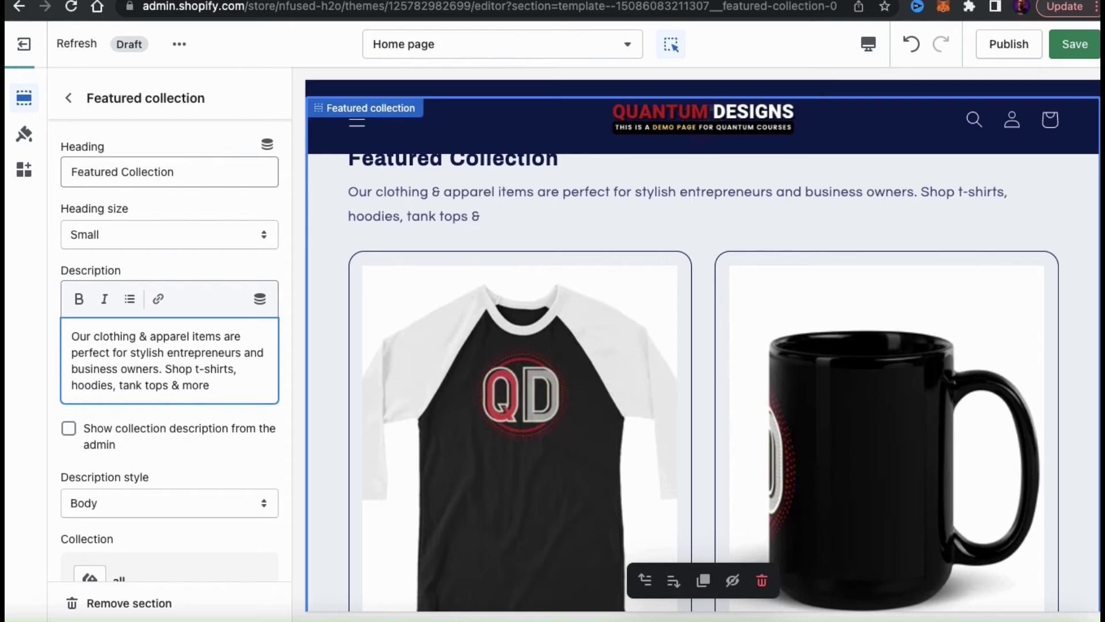
type("!")
Change the Featured collection section's collection to Clothing & Apparel and save the theme changes
scroll(277, 432, "down", 5)
scroll(277, 432, "down", 2)
scroll(277, 433, "down", 1)
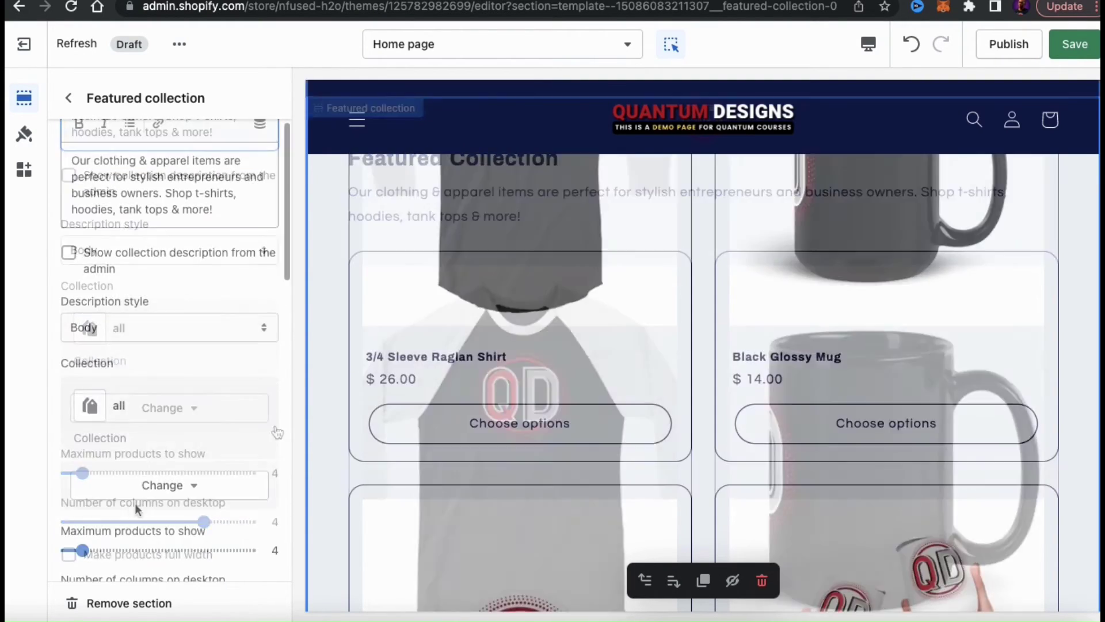
left_click(164, 489)
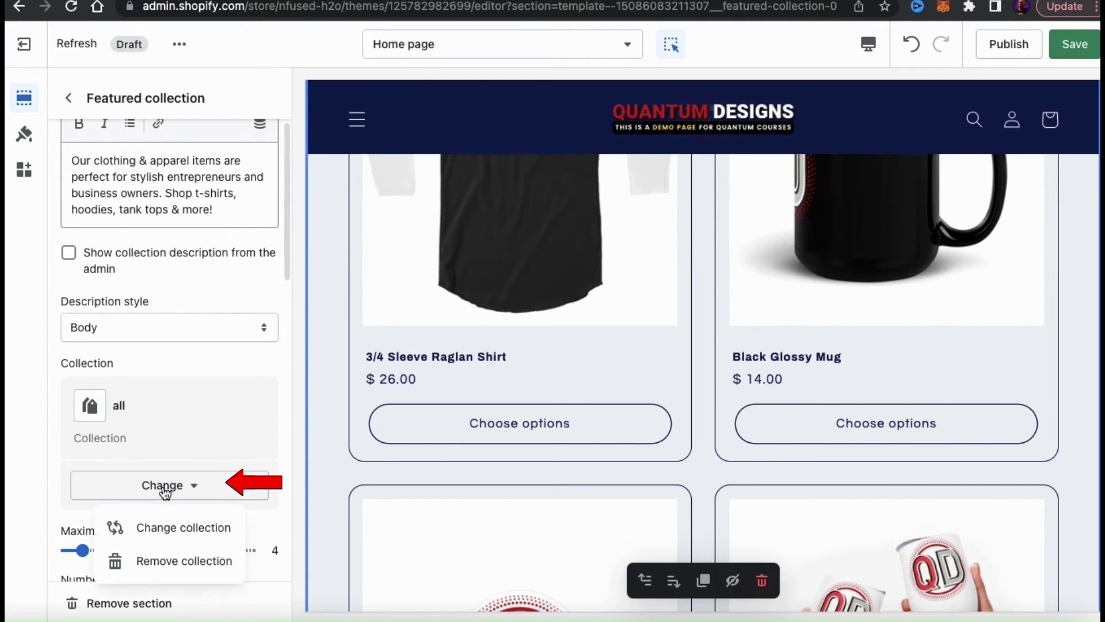
left_click(173, 535)
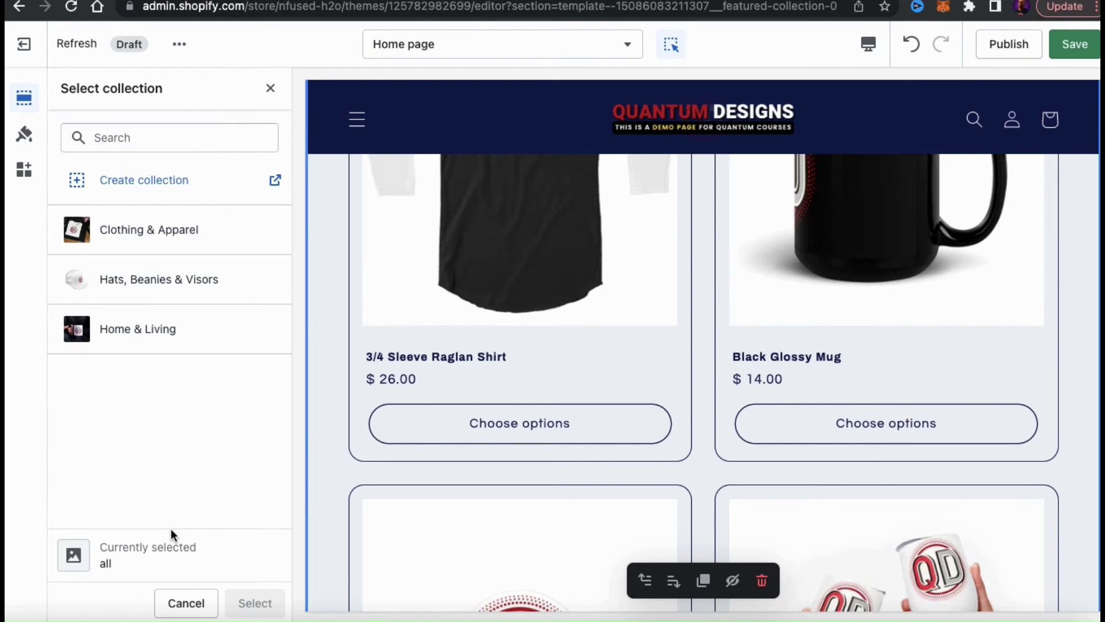
left_click(171, 238)
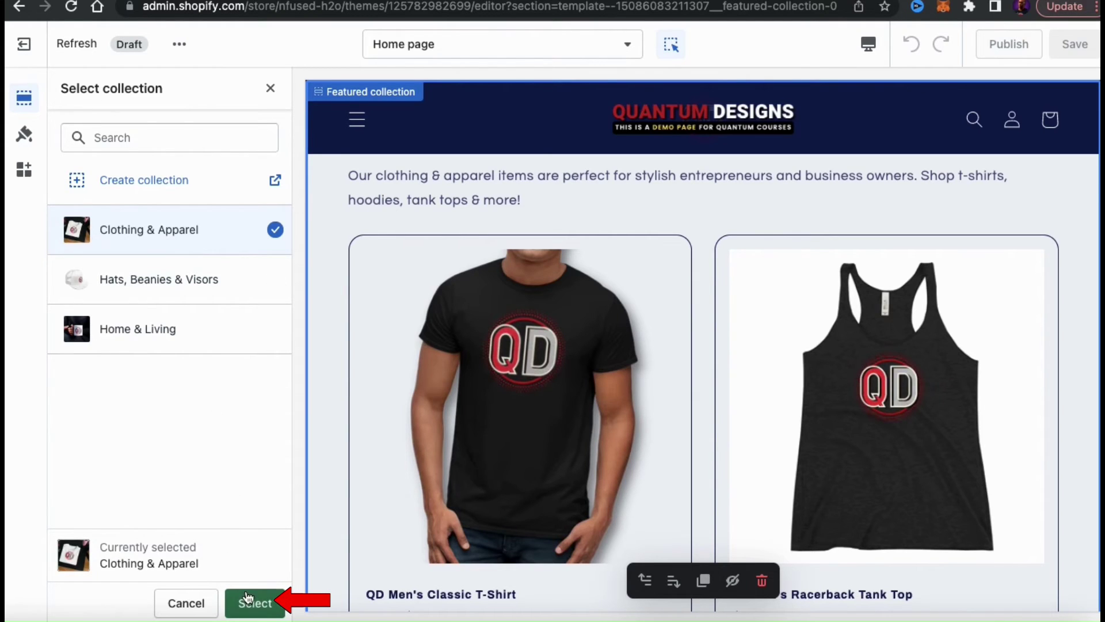
left_click(256, 606)
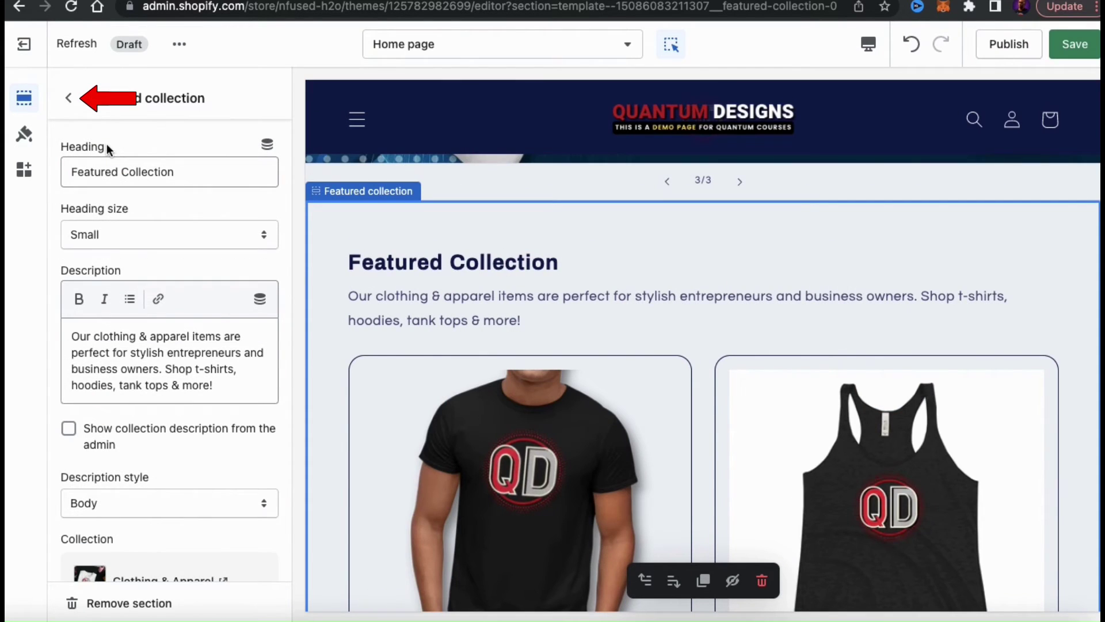
left_click(68, 101)
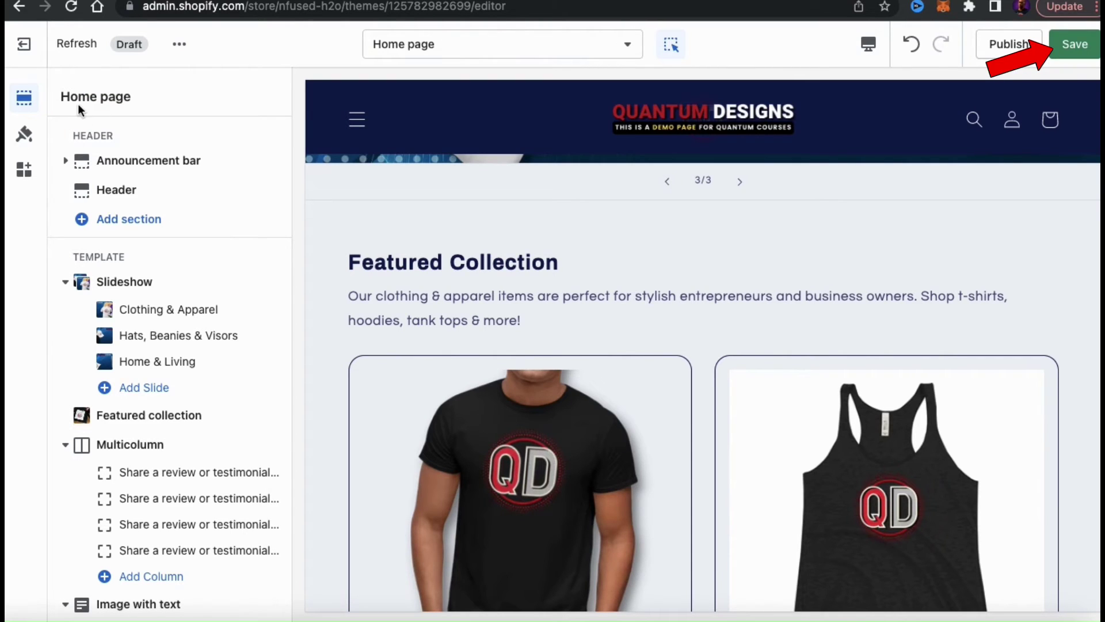
left_click(1069, 46)
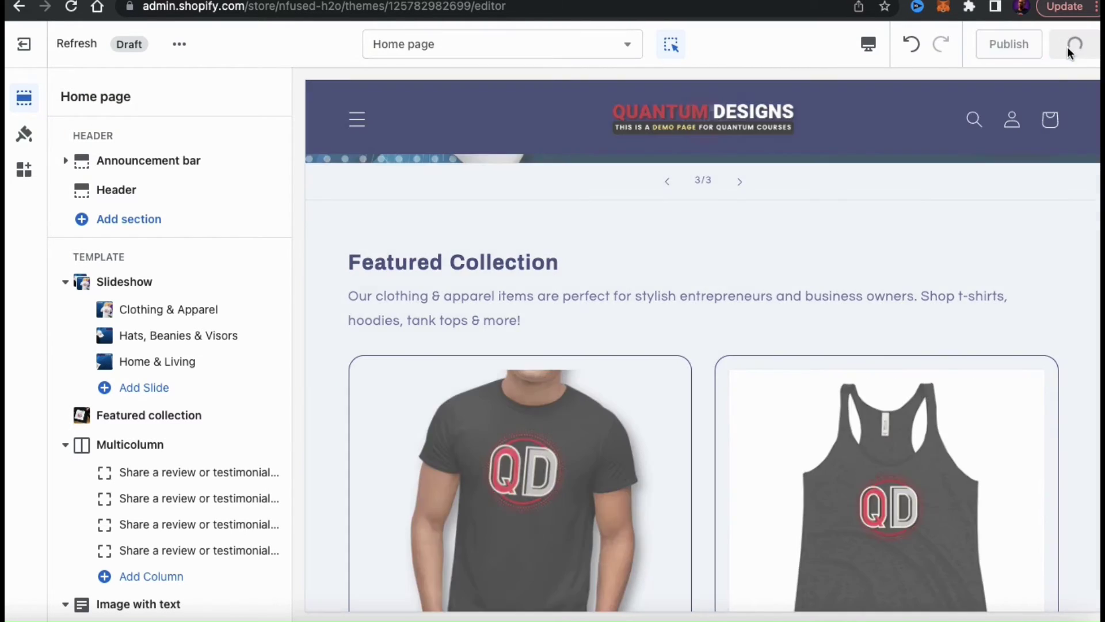
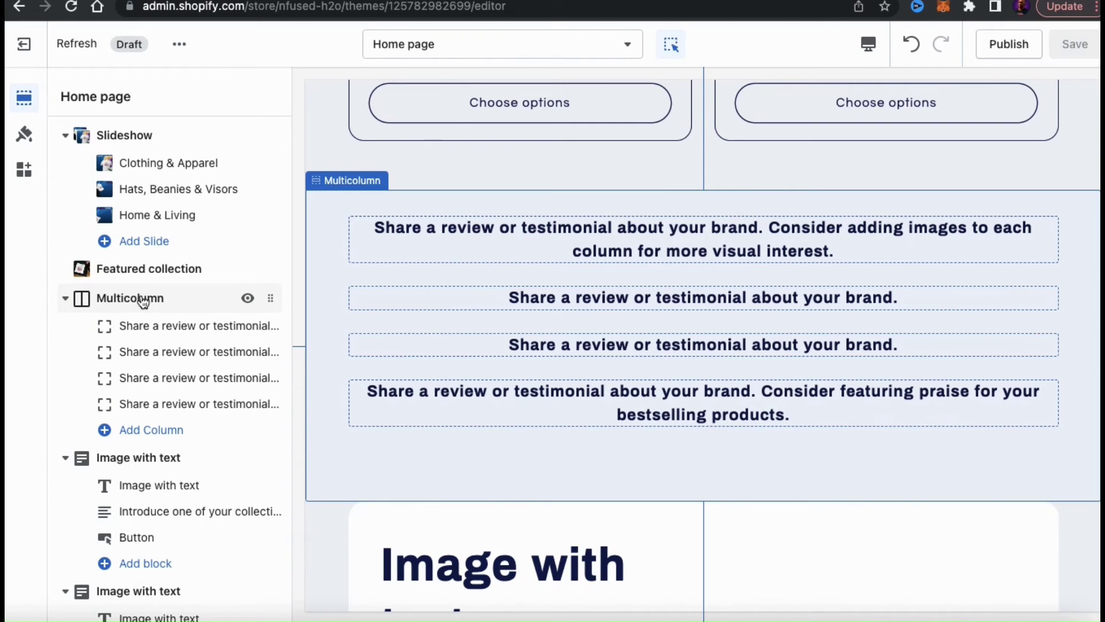
Hide the Multicolumn testimonials section and browse the section types that can be added to the home page template
left_click(248, 299)
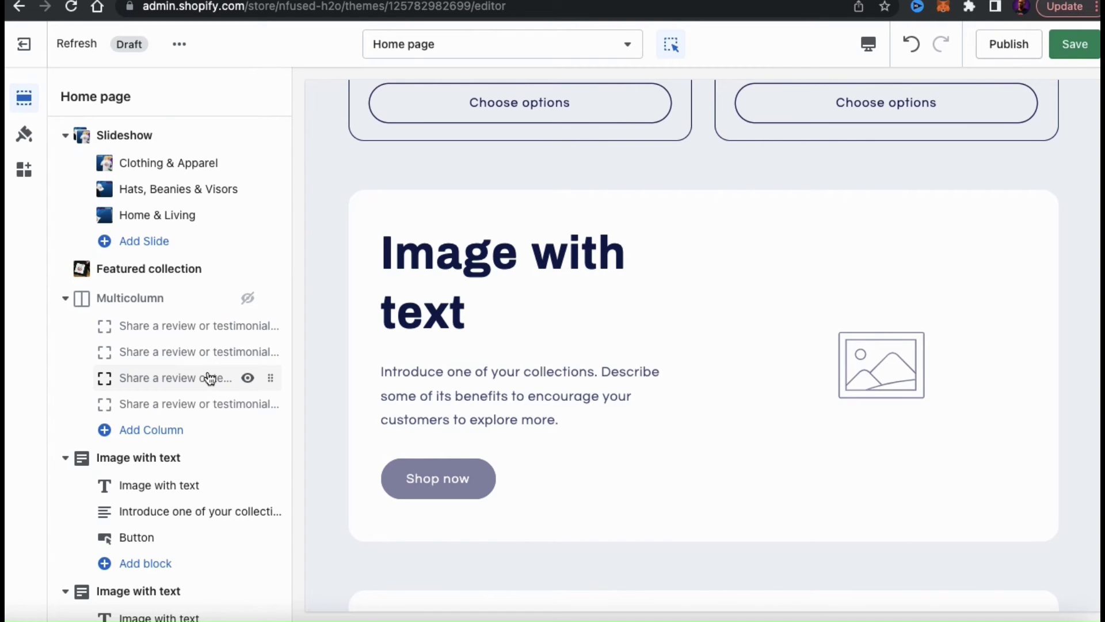
scroll(209, 377, "down", 8)
scroll(210, 377, "down", 6)
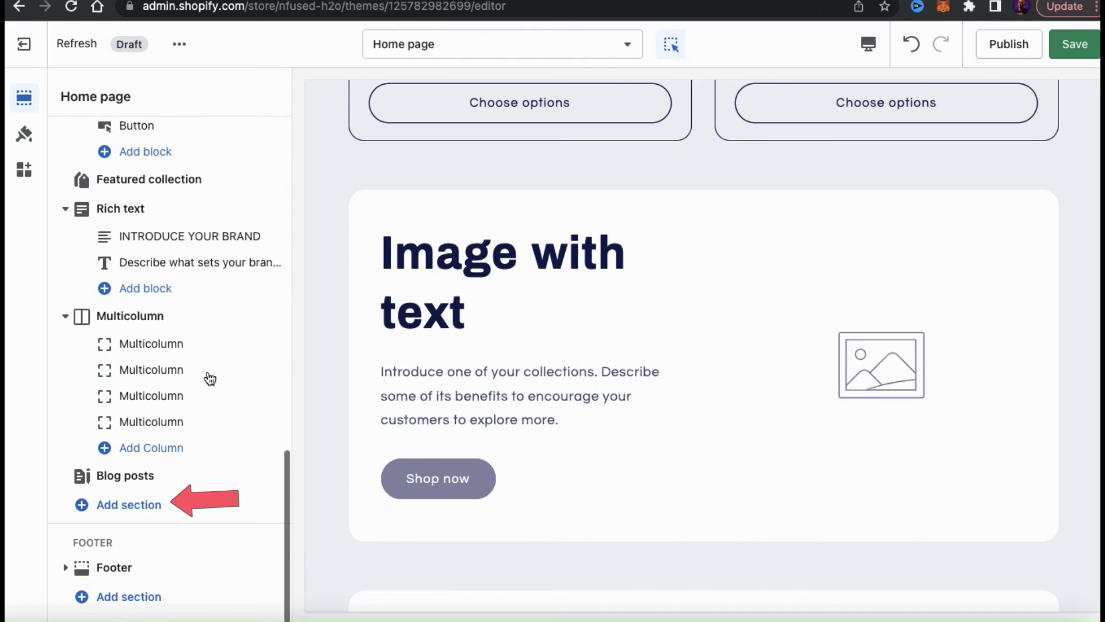
left_click(148, 506)
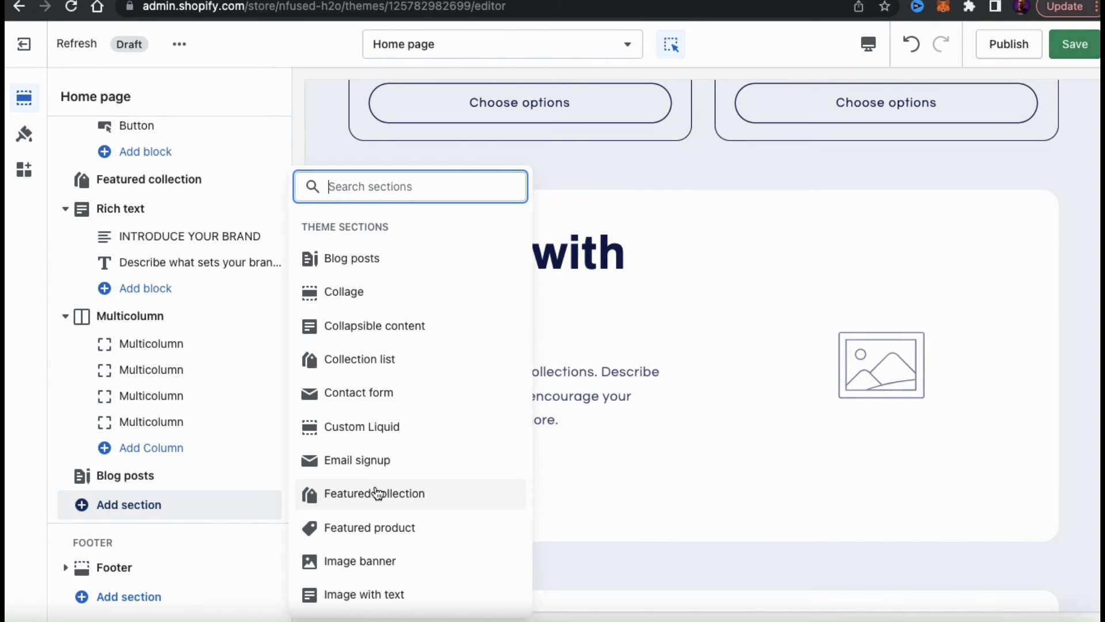
scroll(377, 493, "down", 1)
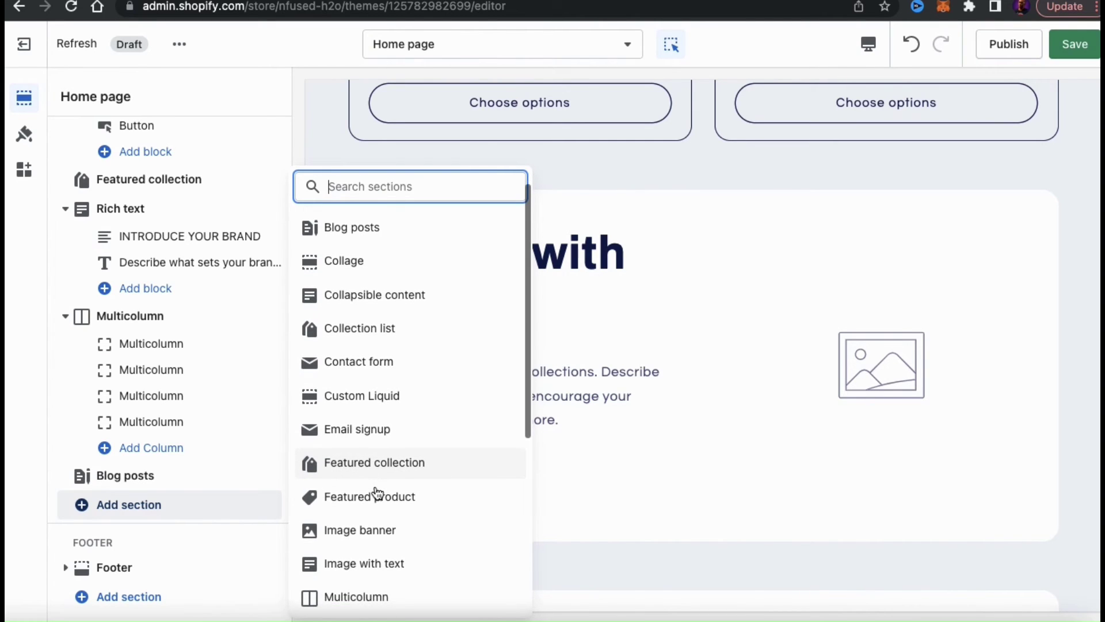
scroll(377, 493, "down", 6)
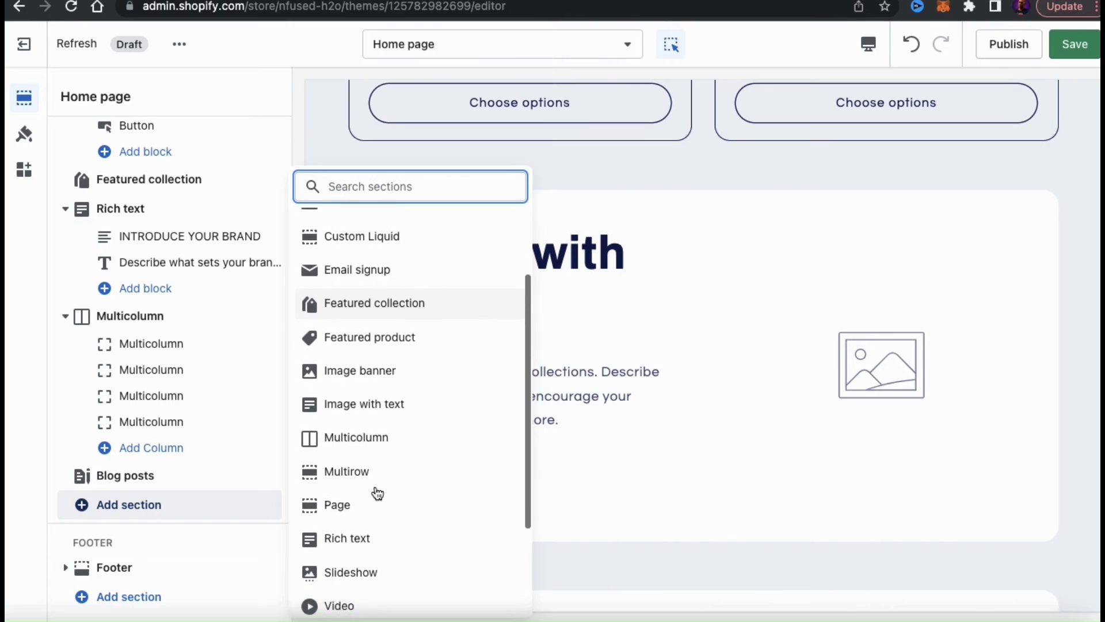
scroll(377, 493, "down", 1)
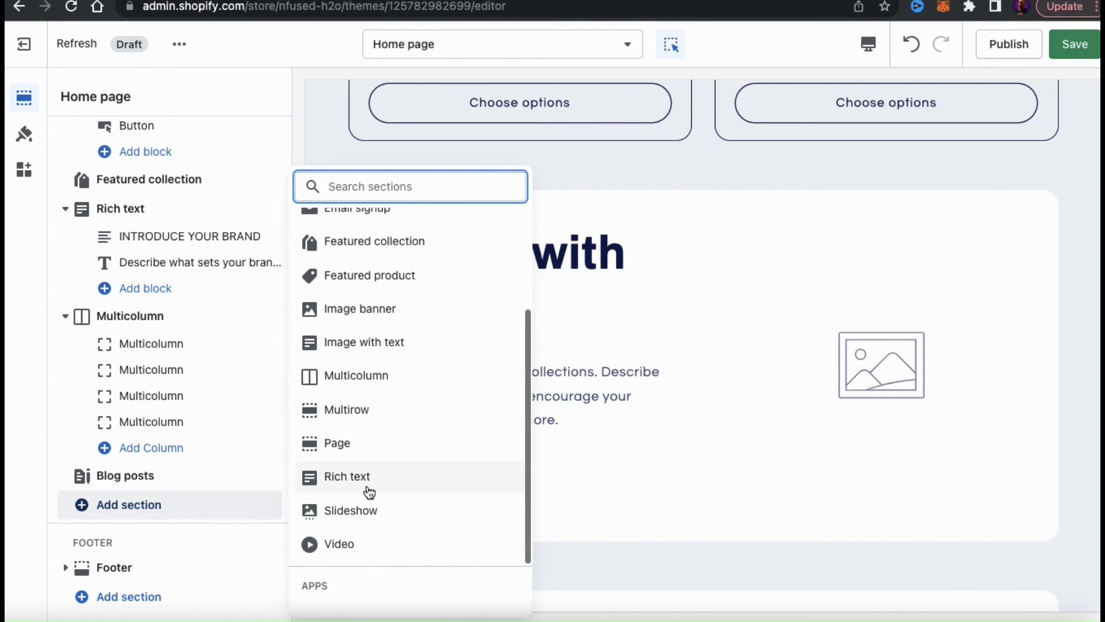
left_click(364, 488)
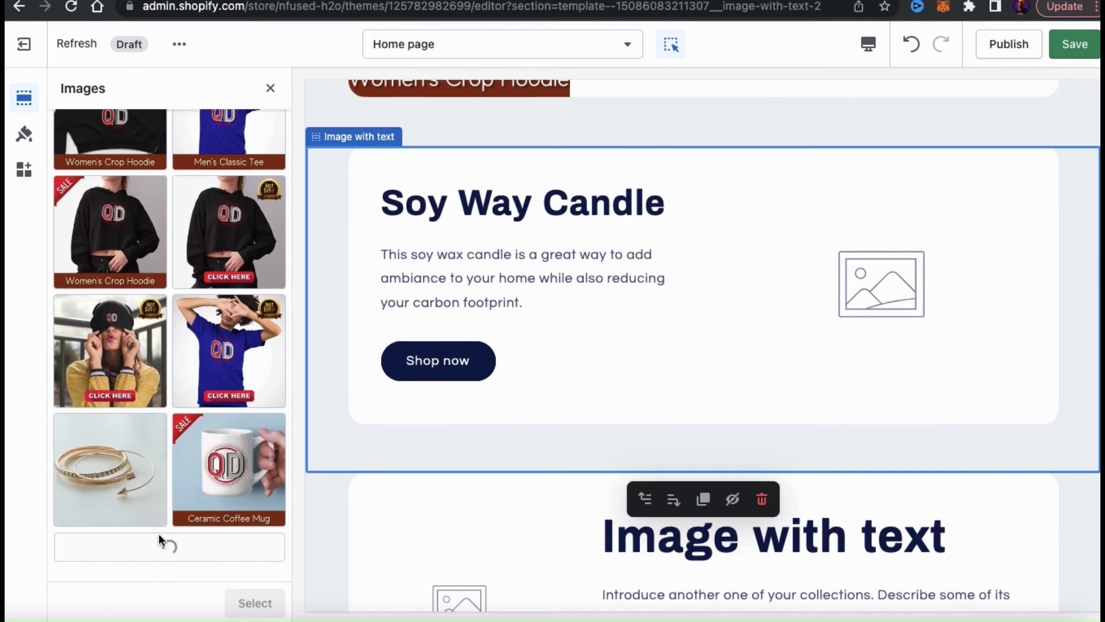
Insert the Soy Wax Candle sale picture in the Soy Way Candle section and assign the Quantum Designs blog to the Blog posts section
scroll(163, 538, "down", 2)
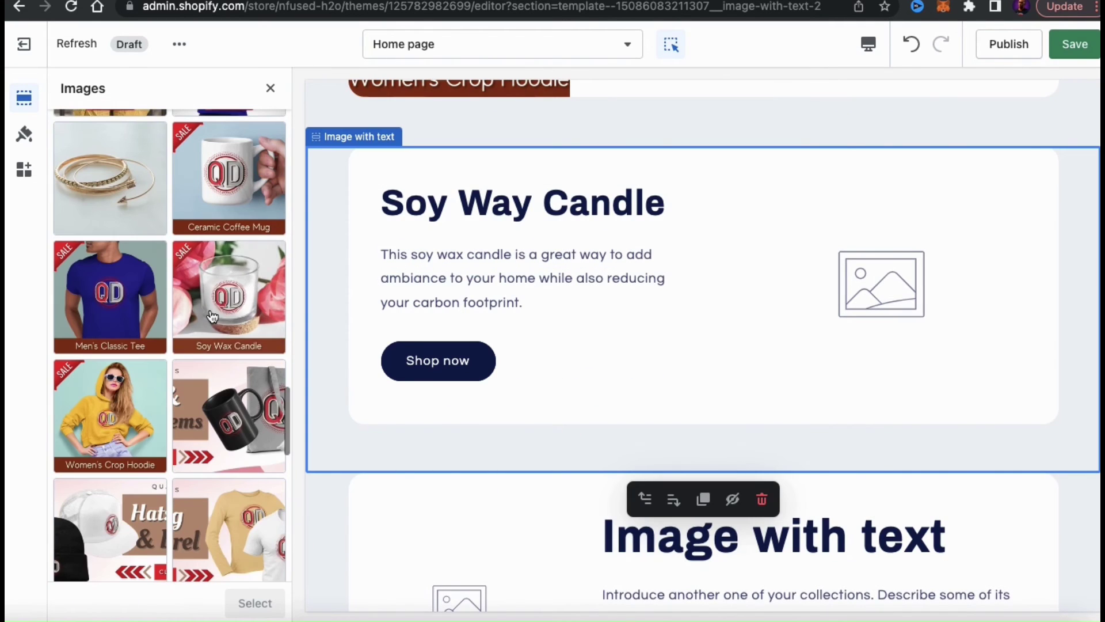
left_click(213, 316)
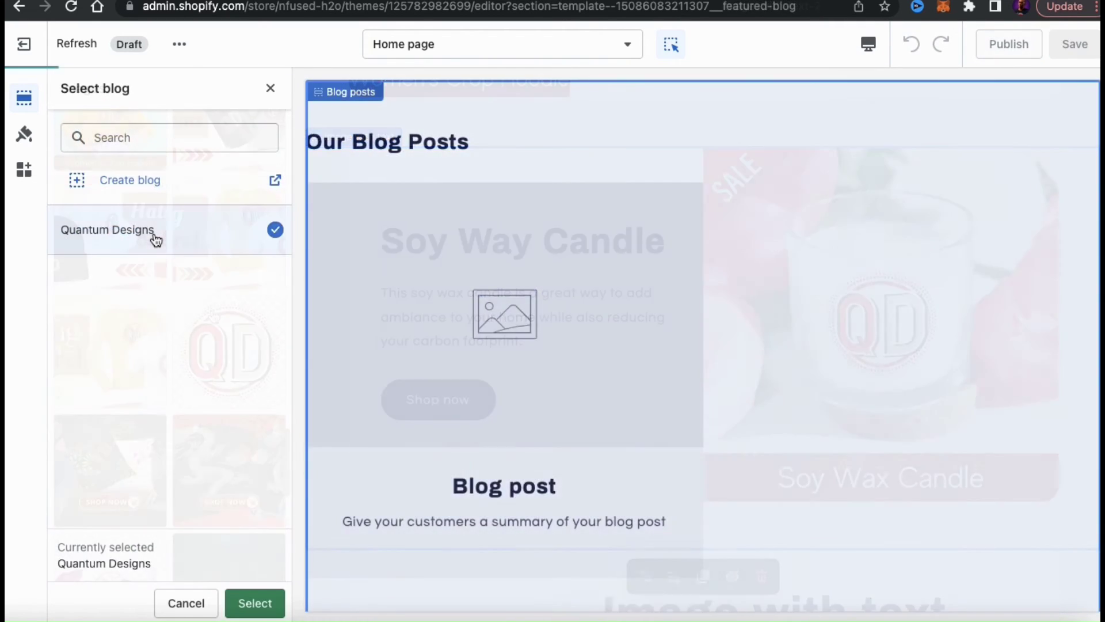
left_click(250, 589)
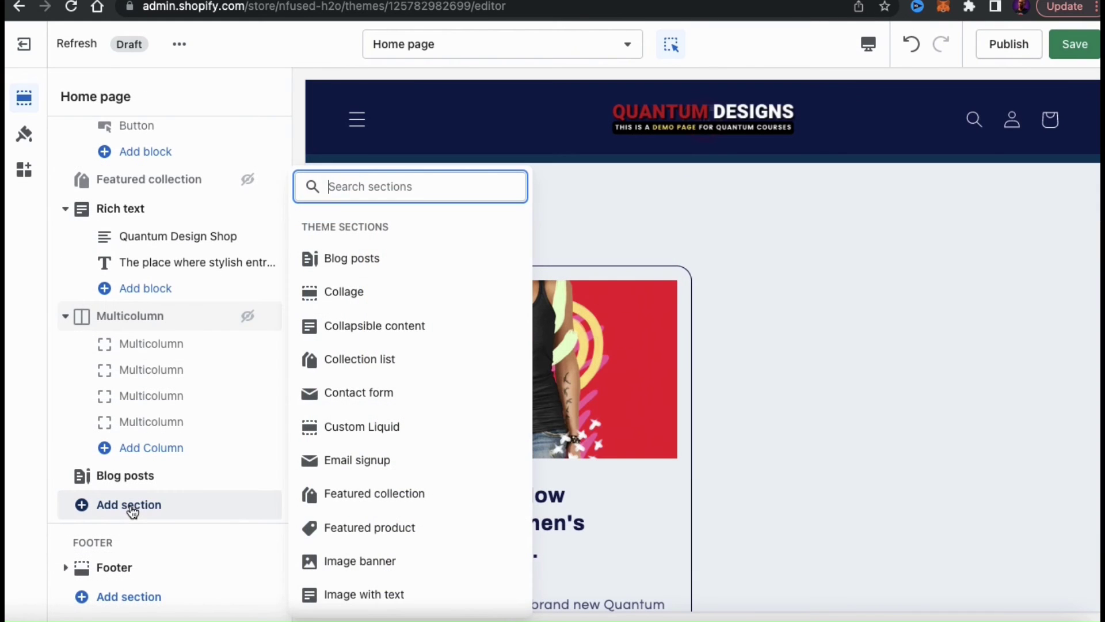
Add a Video section to the home page template and move it directly below the Rich text section
scroll(478, 387, "down", 1)
scroll(479, 387, "down", 3)
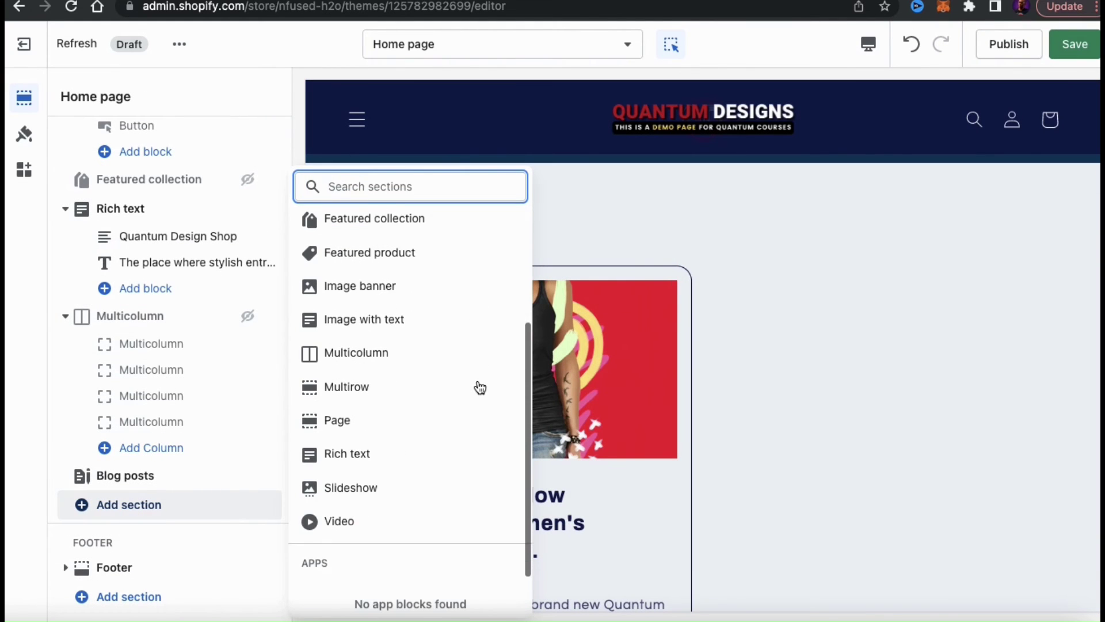
left_click(386, 527)
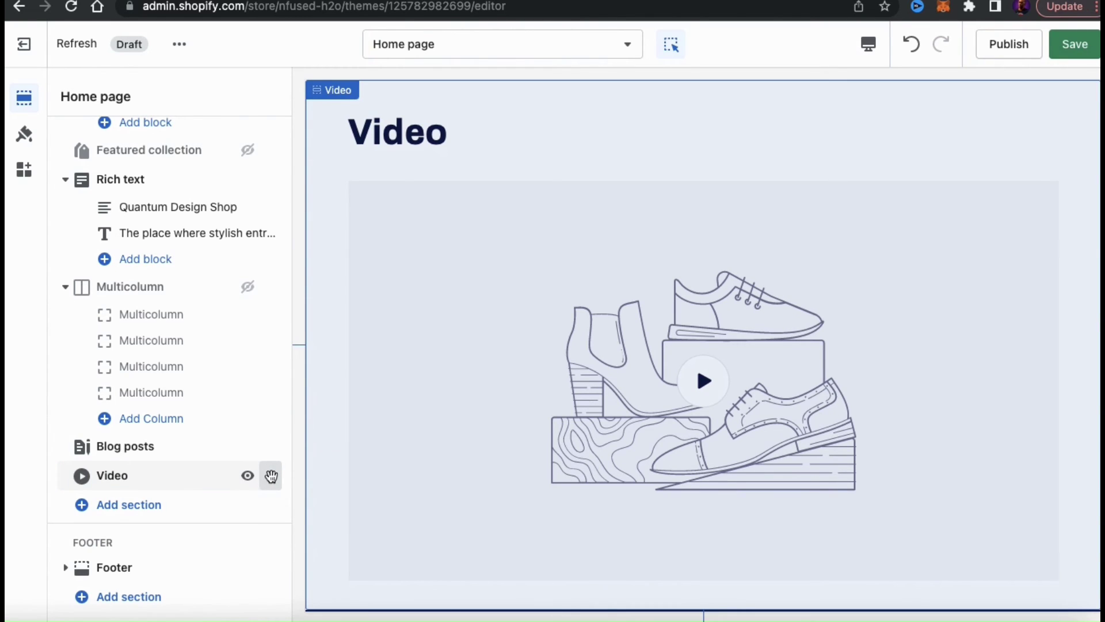
left_click_drag(274, 476, 234, 295)
left_click(190, 288)
left_click(178, 259)
triple_click(180, 261)
type("https://youtu.be/VSCHsK-SQCg")
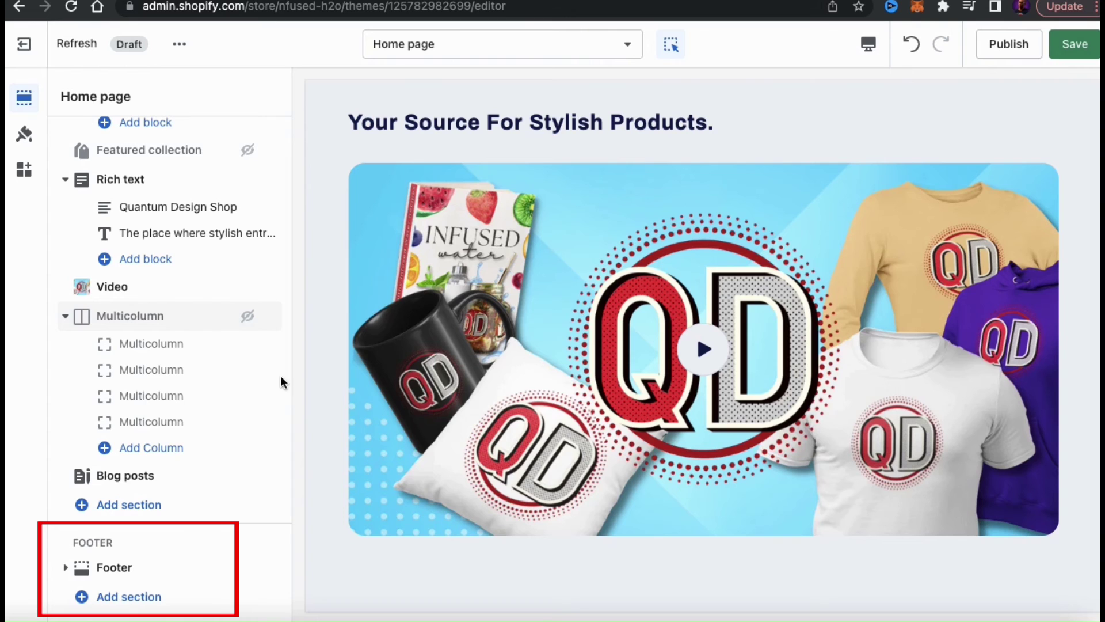
Review the footer's settings and open the heading of its "Our mission" text block for editing
mouse_move(124, 575)
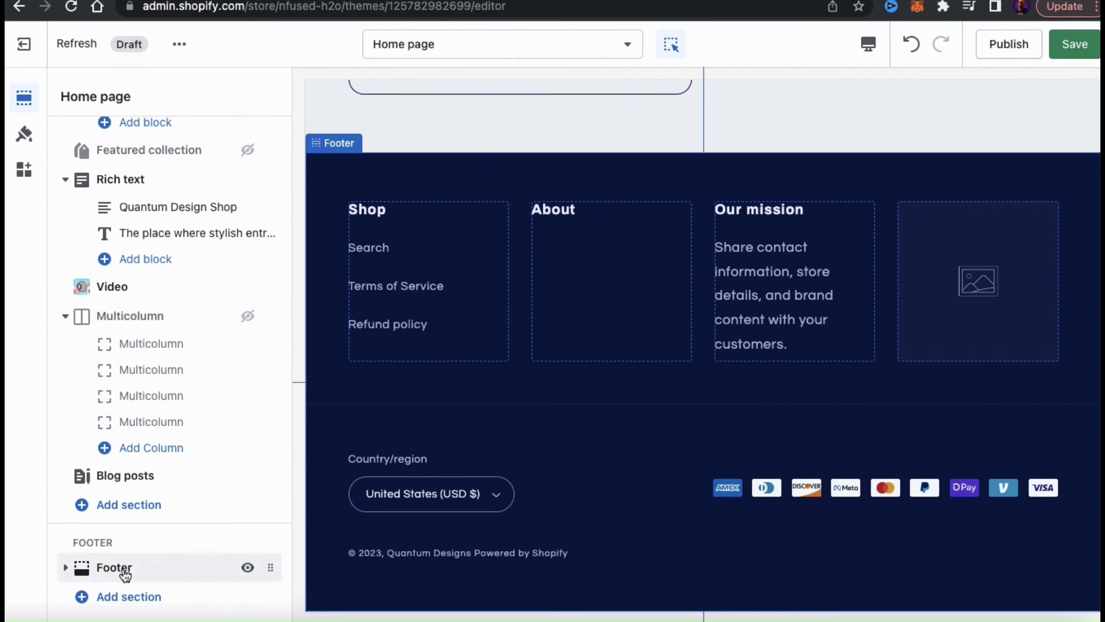
left_click(124, 572)
scroll(186, 270, "down", 5)
scroll(185, 270, "up", 5)
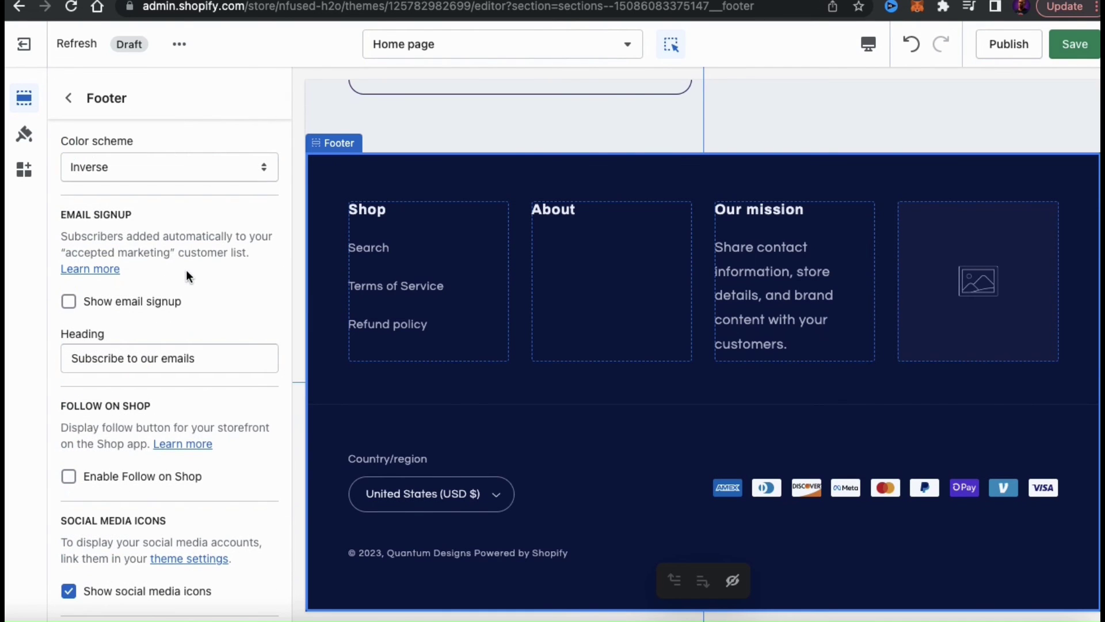
left_click(764, 250)
triple_click(95, 170)
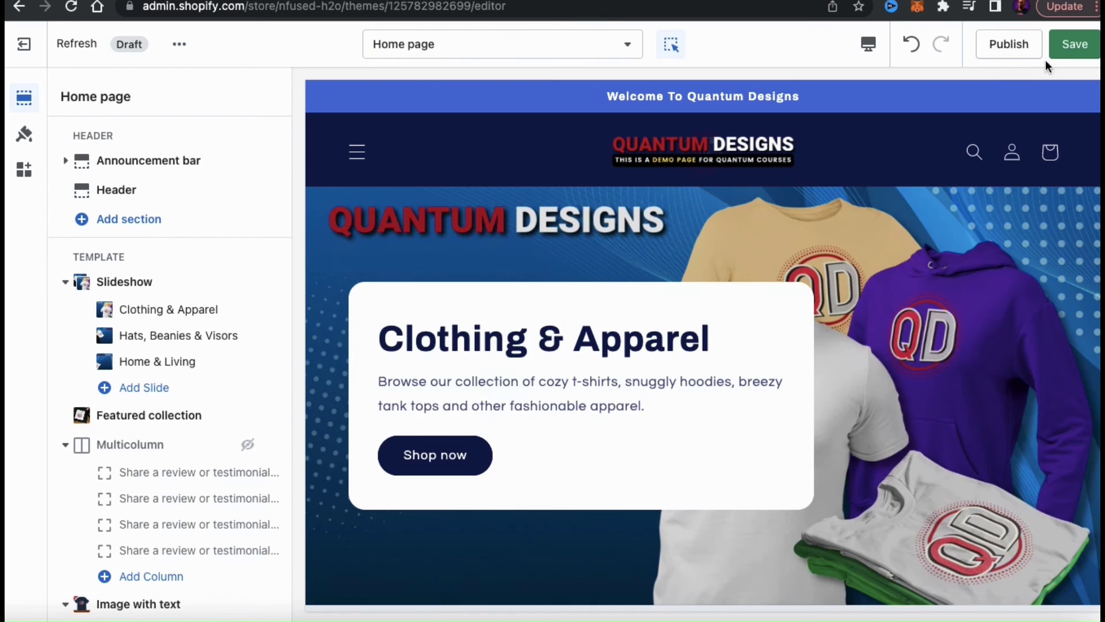
Save the home page changes and publish the Refresh theme to the online store
left_click(1081, 51)
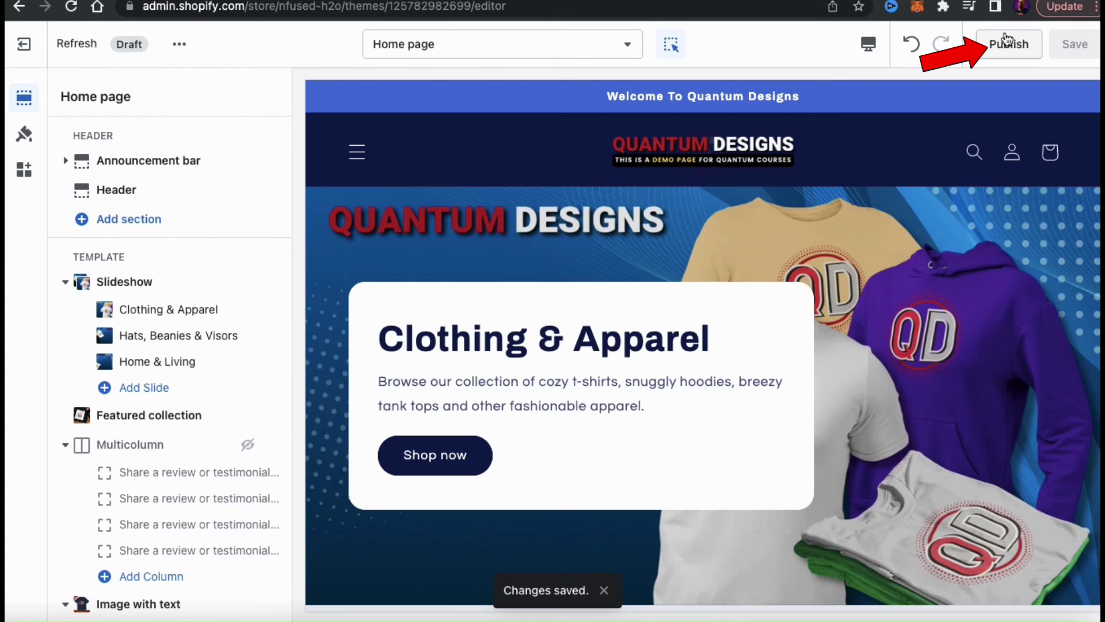
left_click(1012, 57)
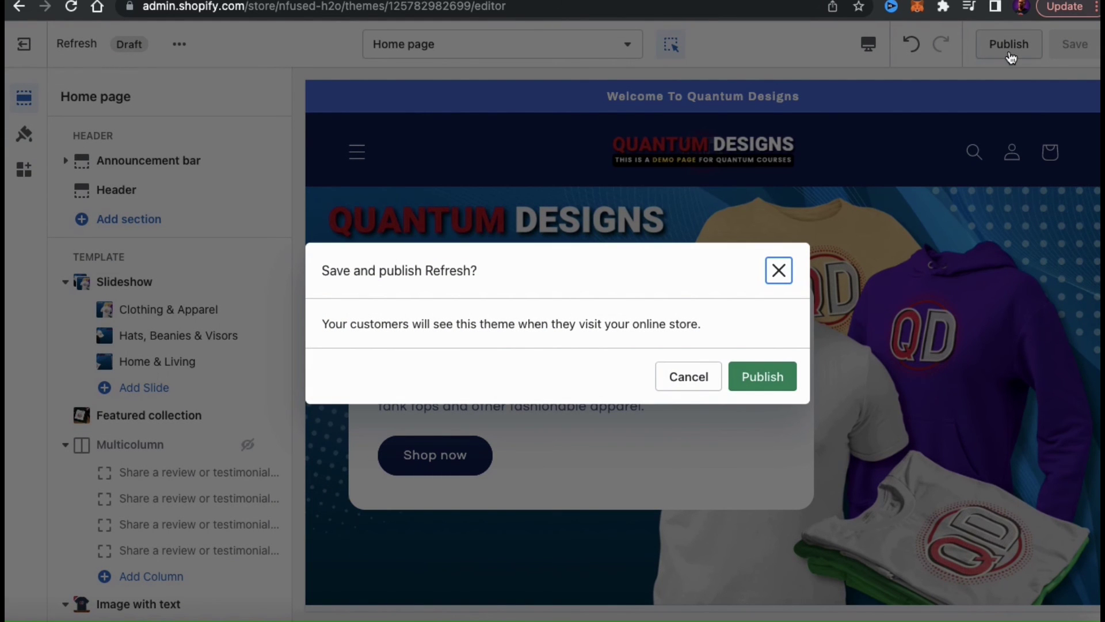
left_click(763, 378)
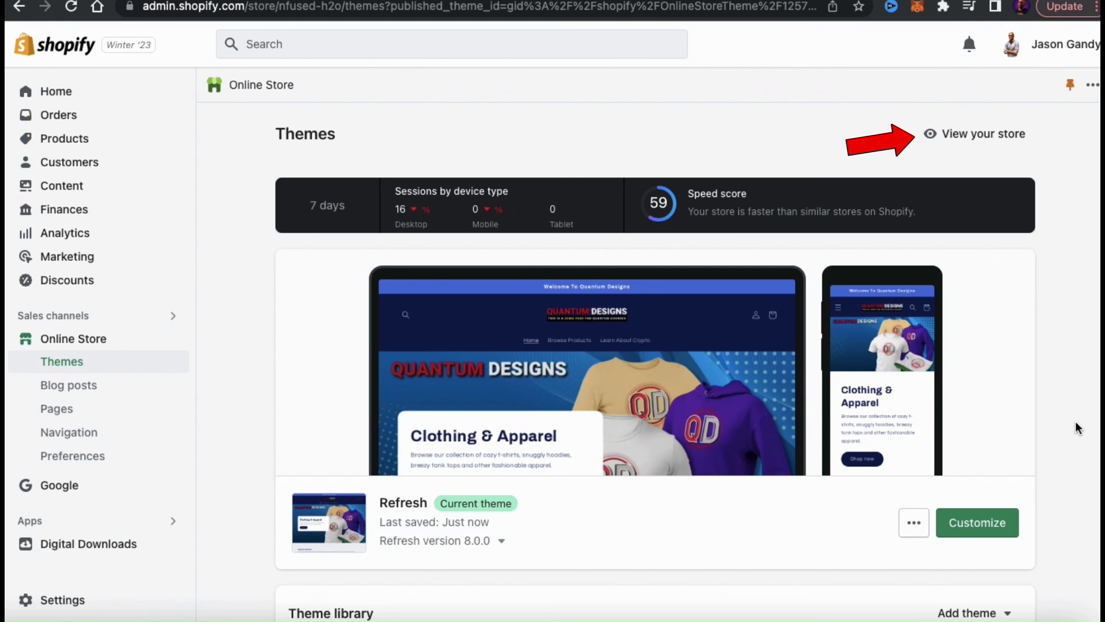
View the live store and examine its home page from the slideshow through the featured collection and product sections
left_click(975, 137)
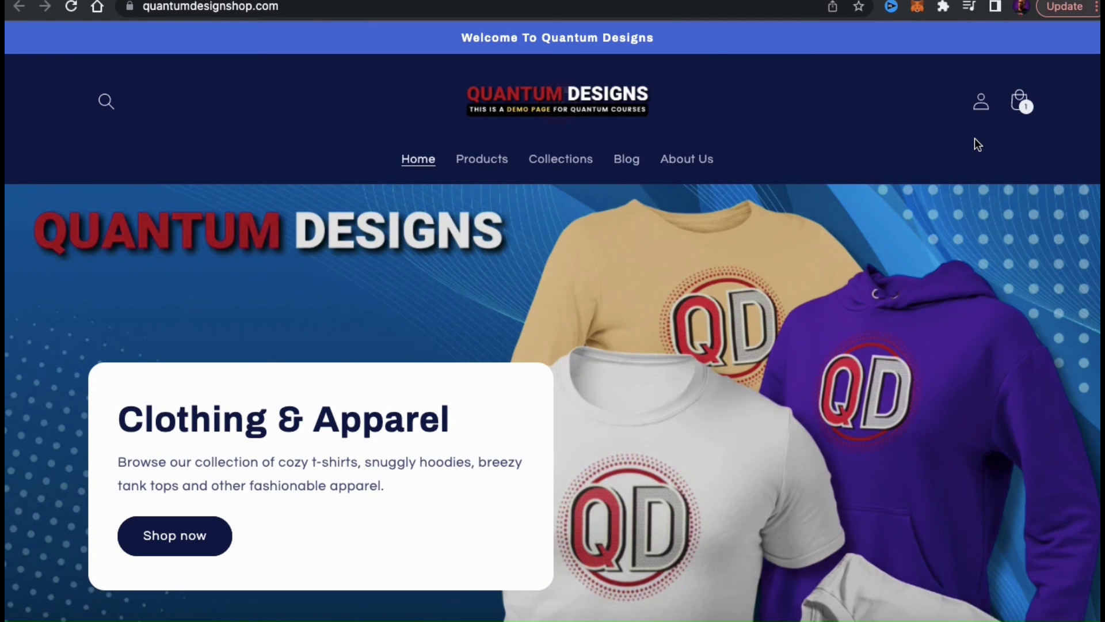
scroll(975, 374, "down", 10)
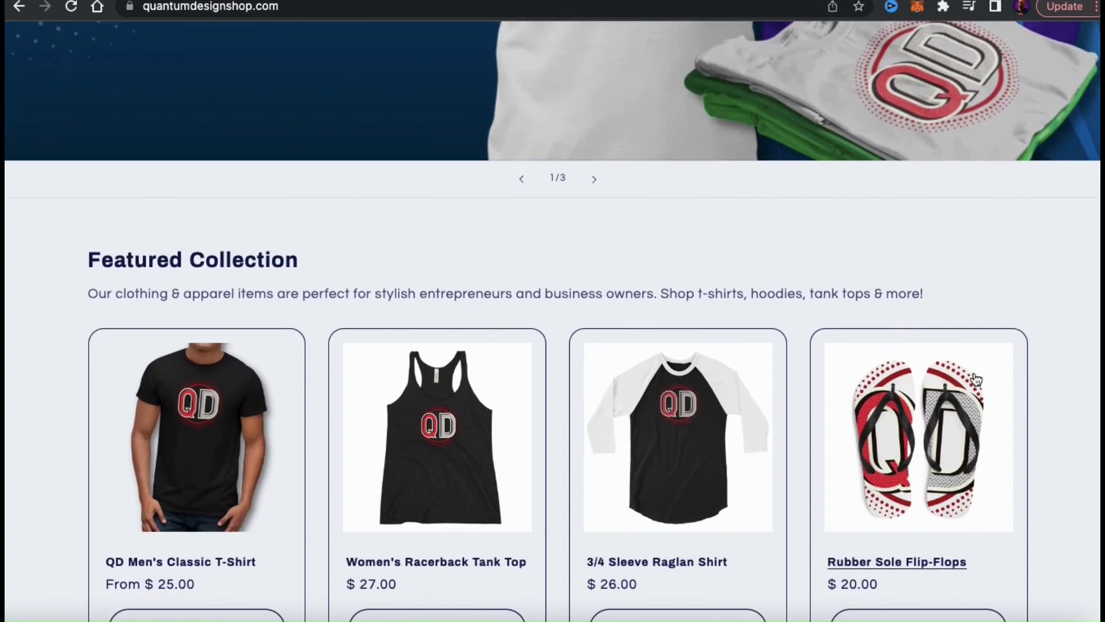
scroll(1064, 405, "down", 3)
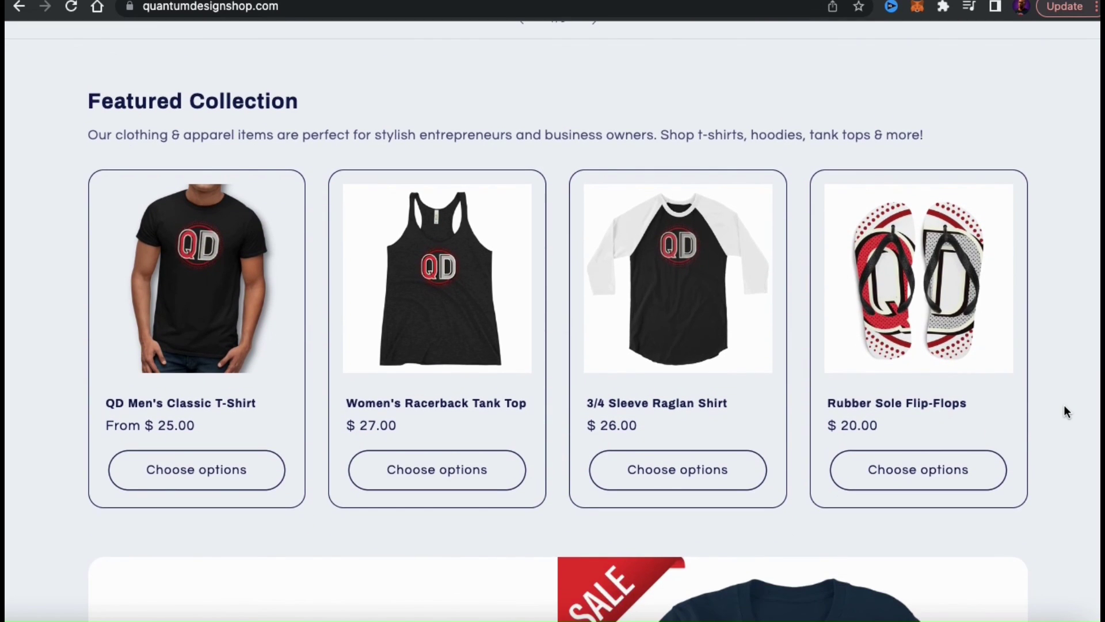
scroll(1064, 405, "down", 7)
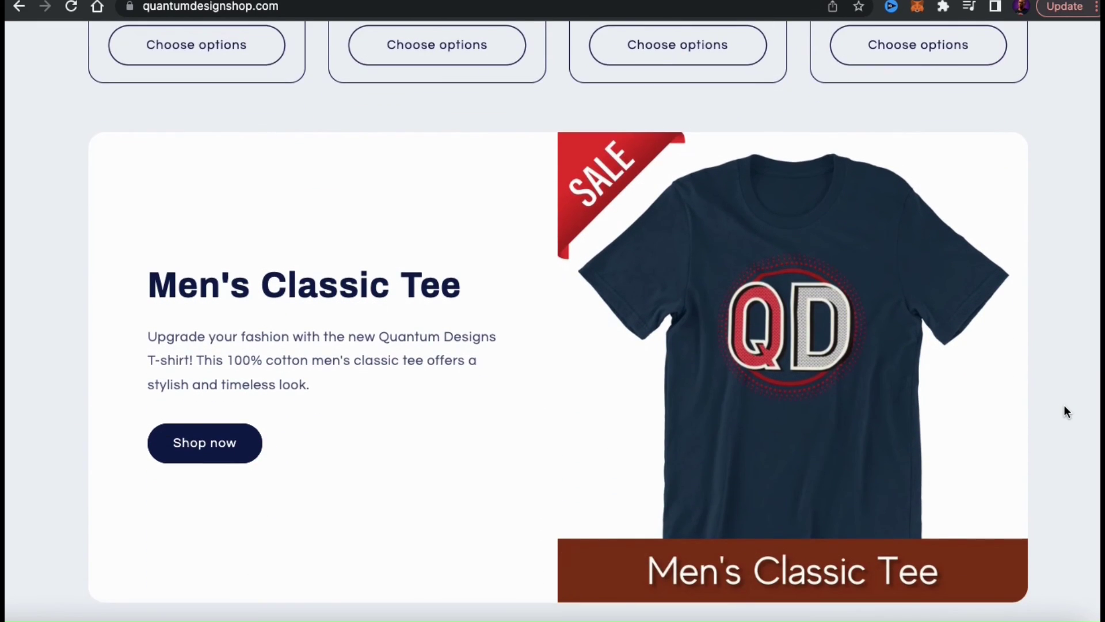
scroll(1064, 406, "down", 8)
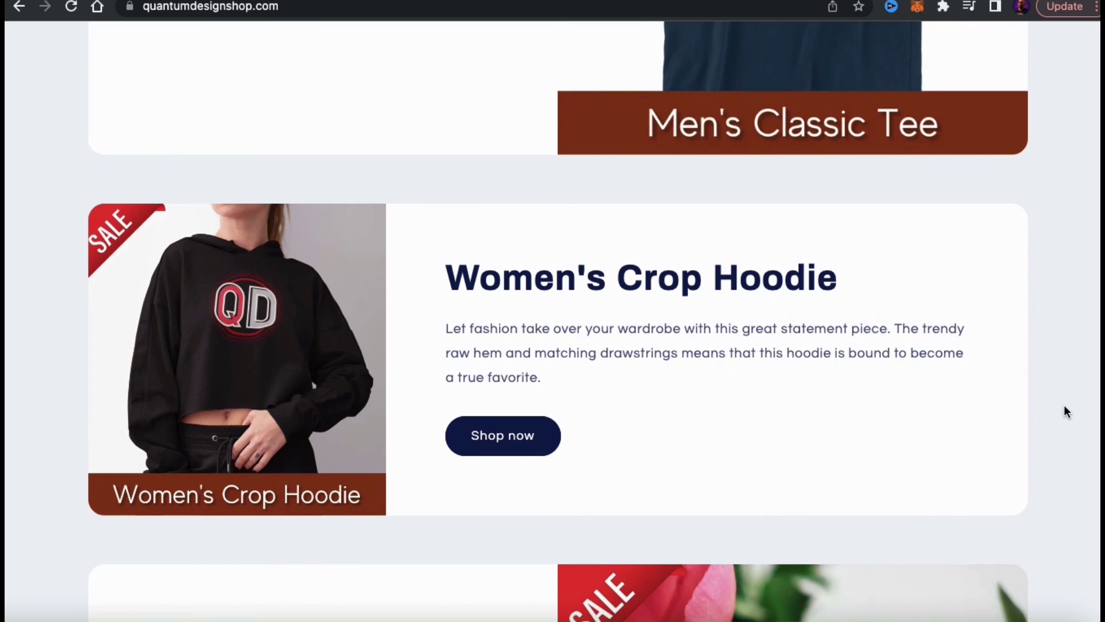
scroll(1064, 406, "down", 4)
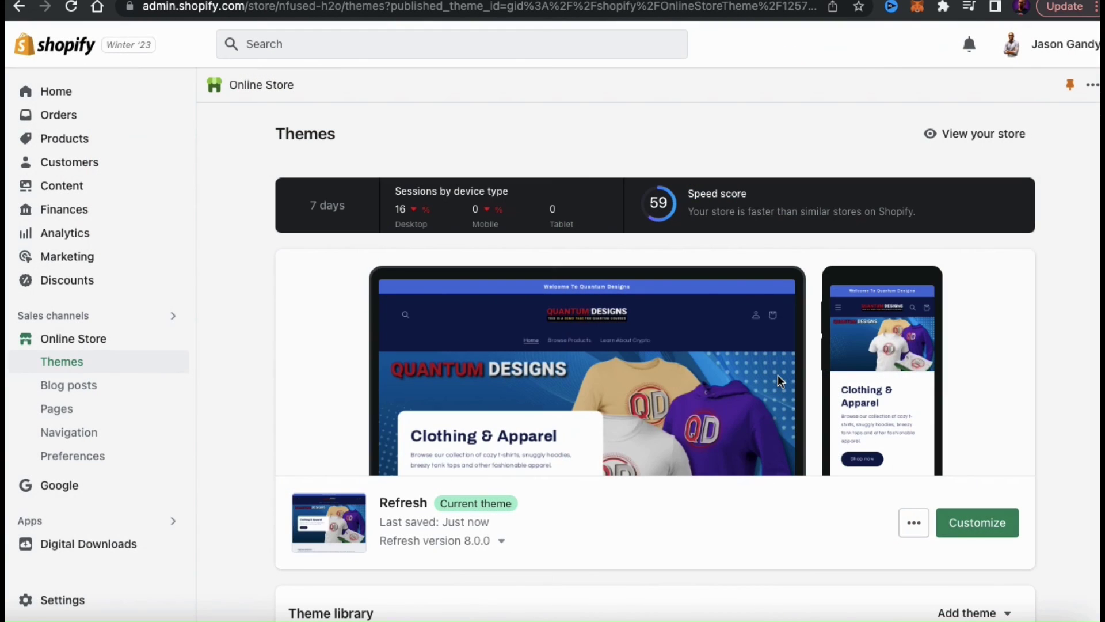